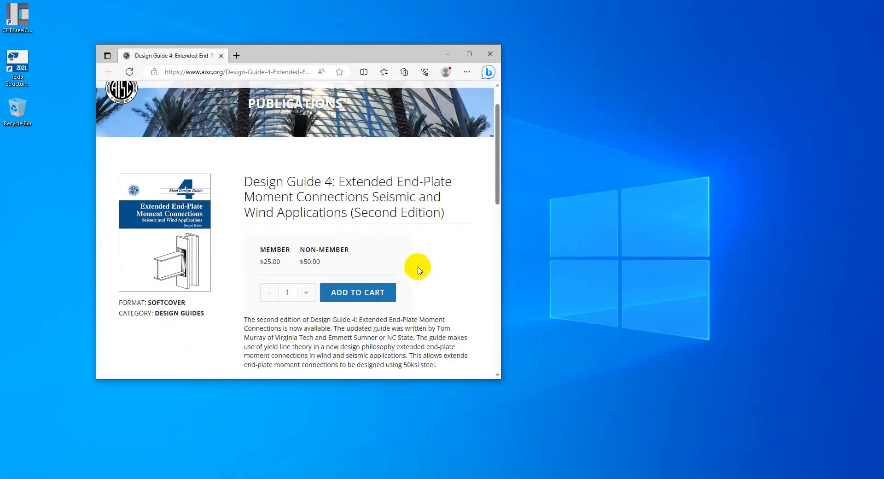
Switch to the Tekla Structures model and inspect the properties of the steel column C1 and beam B1
left_click(610, 361)
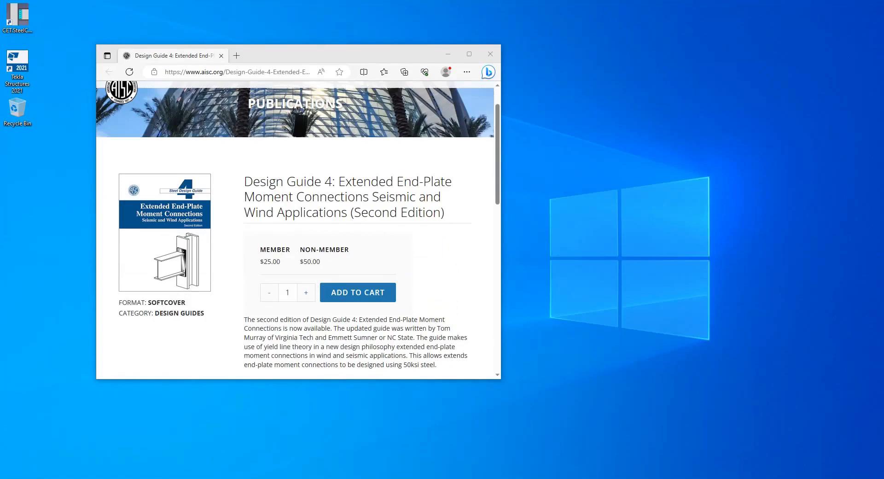
left_click(191, 478)
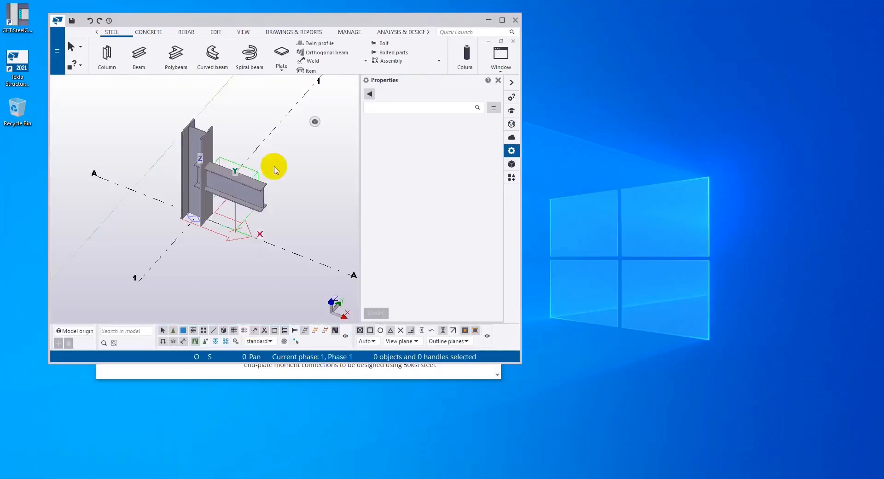
scroll(221, 203, "up", 2)
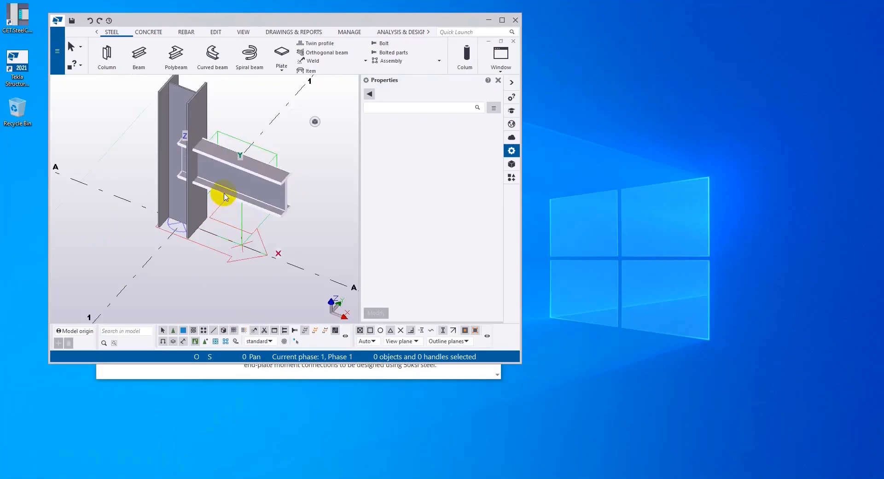
scroll(223, 193, "up", 2)
left_click(185, 143)
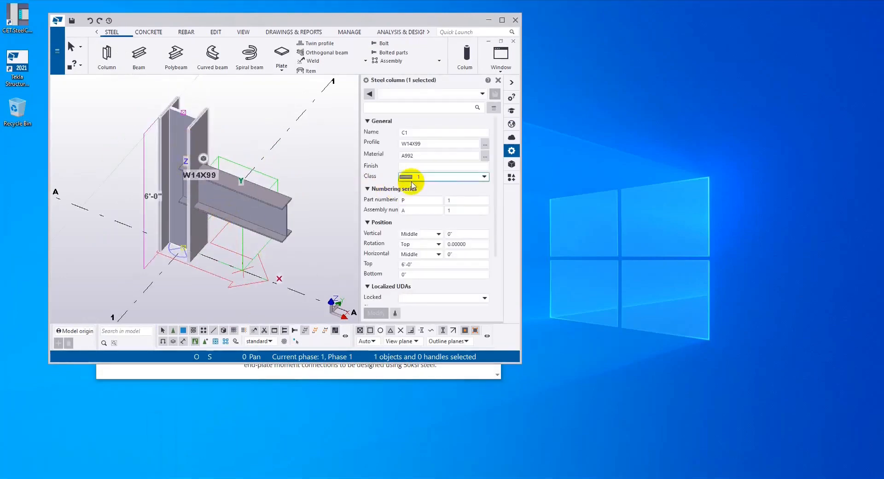
left_click(262, 215)
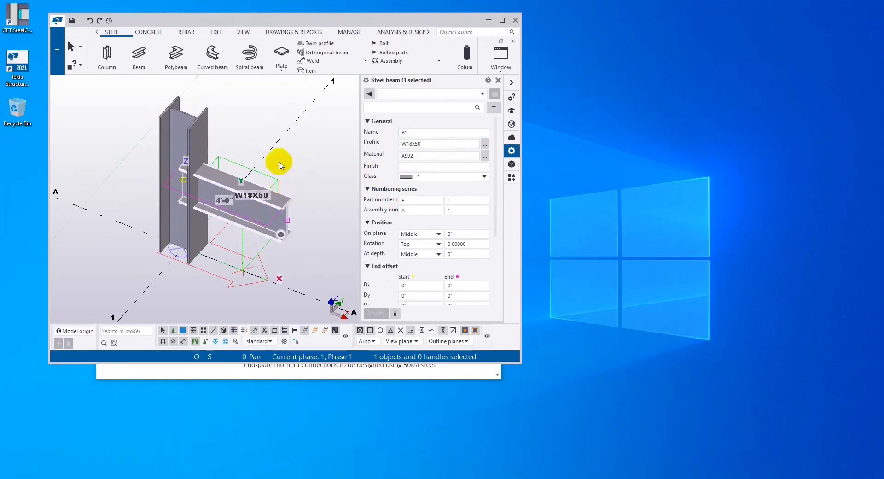
Launch CET.SteelConnDesign, place it beside the Tekla window, and scan the Tekla model to read in its members
double_click(17, 20)
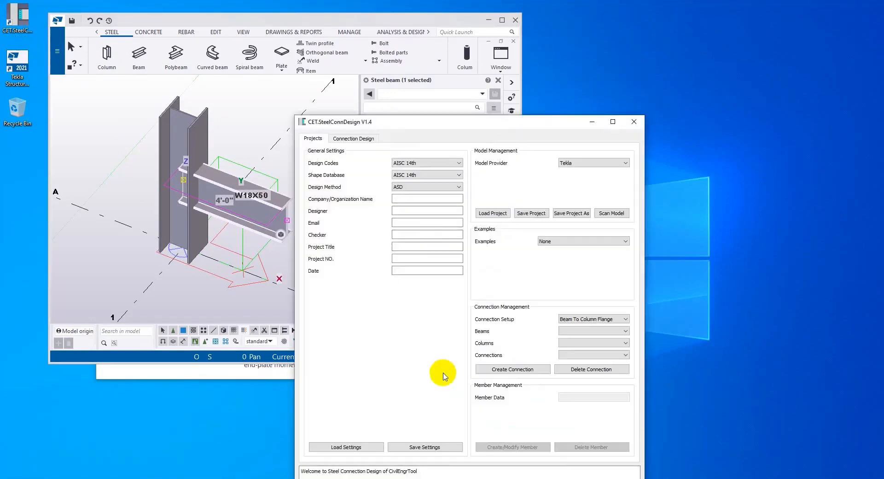
left_click_drag(562, 123, 796, 27)
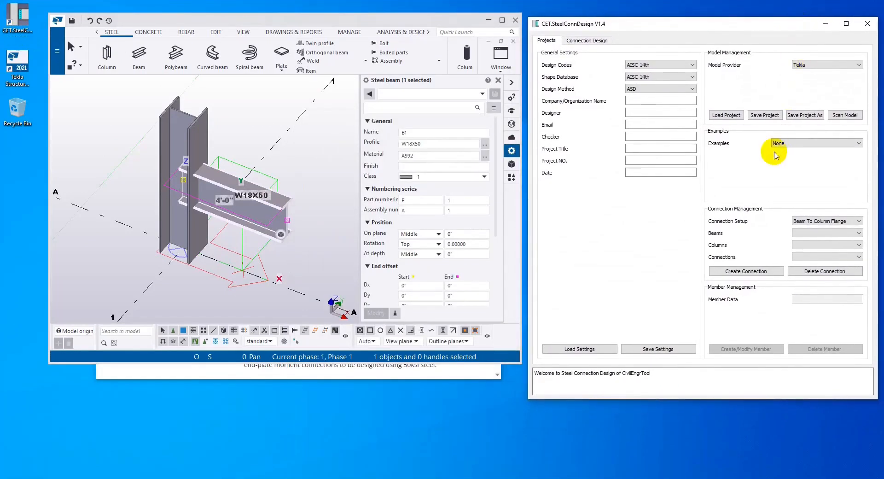
left_click(843, 115)
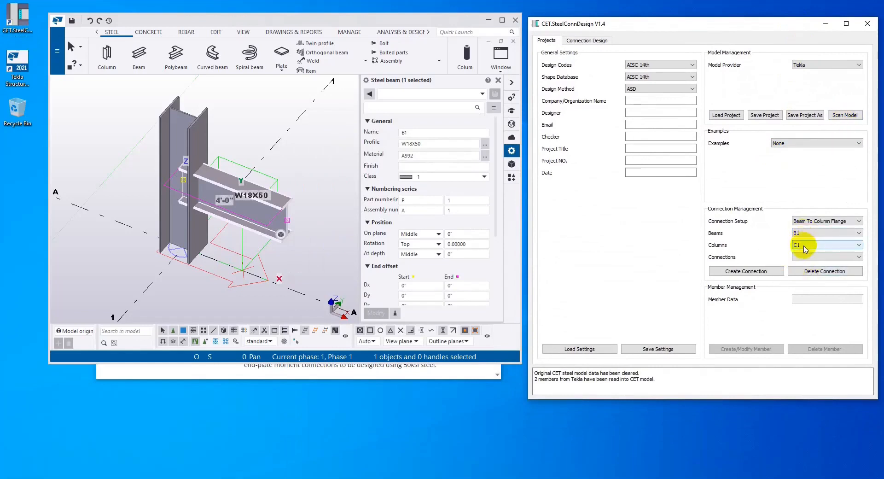
Create the beam-to-column-flange connection between B1 and C1 and set the design method to LRFD
left_click(770, 272)
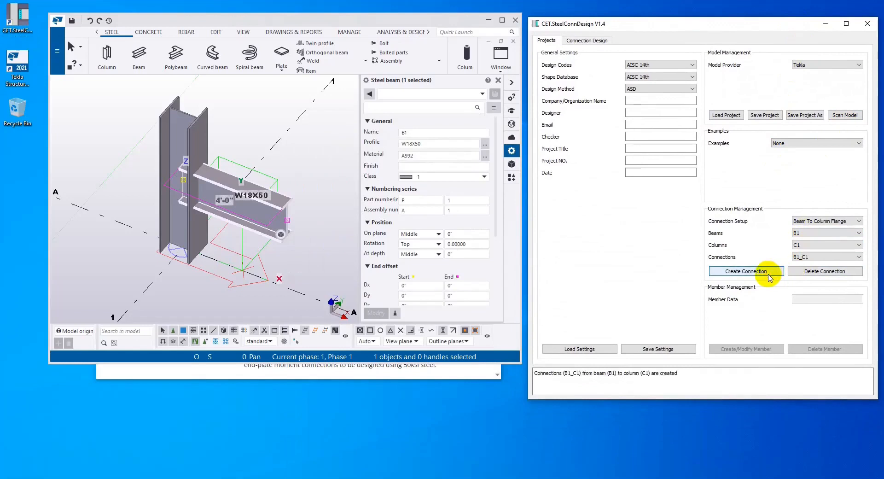
left_click(692, 88)
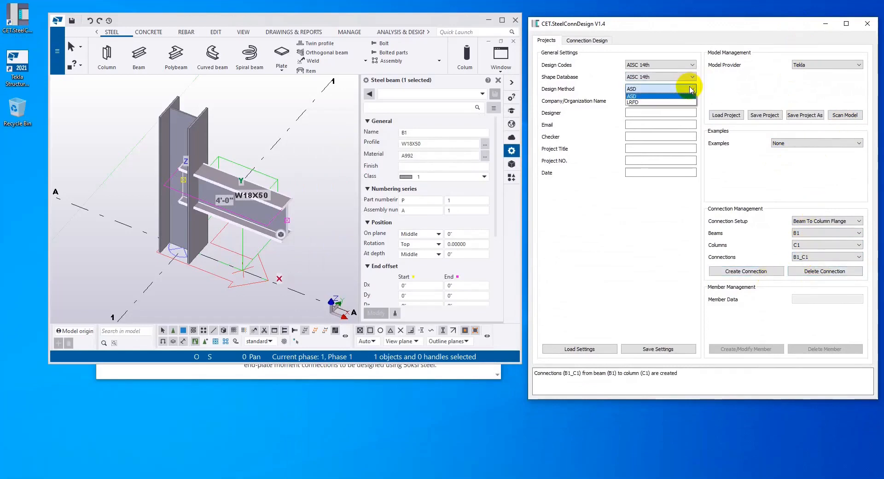
left_click(665, 103)
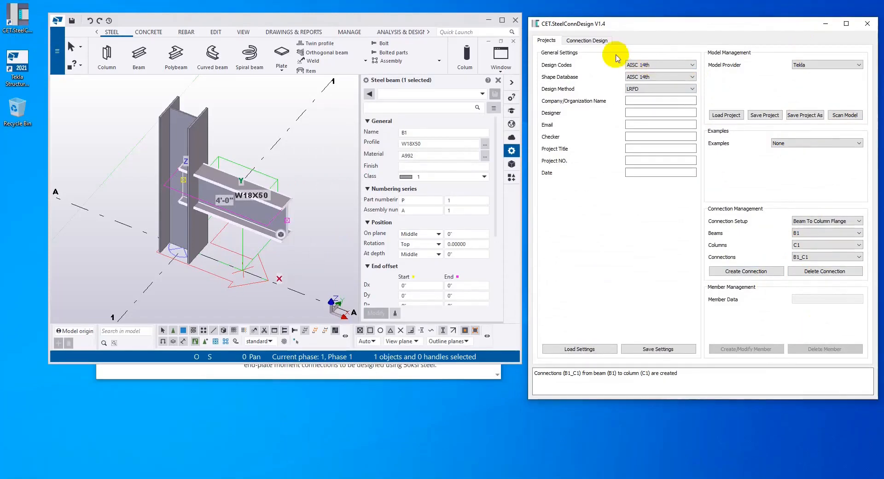
Give beam B1 a shear force of 40 kips and a moment of 2000 kip-in, and design the connection
left_click(594, 40)
left_click(806, 179)
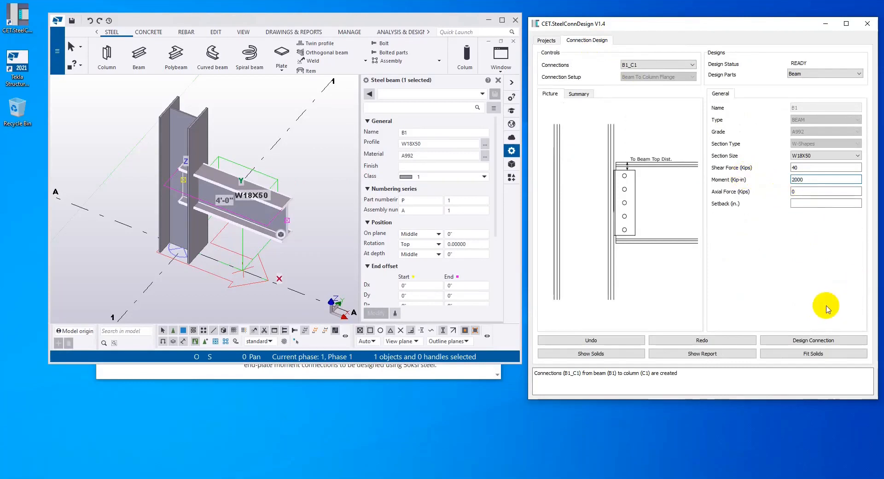
left_click(796, 343)
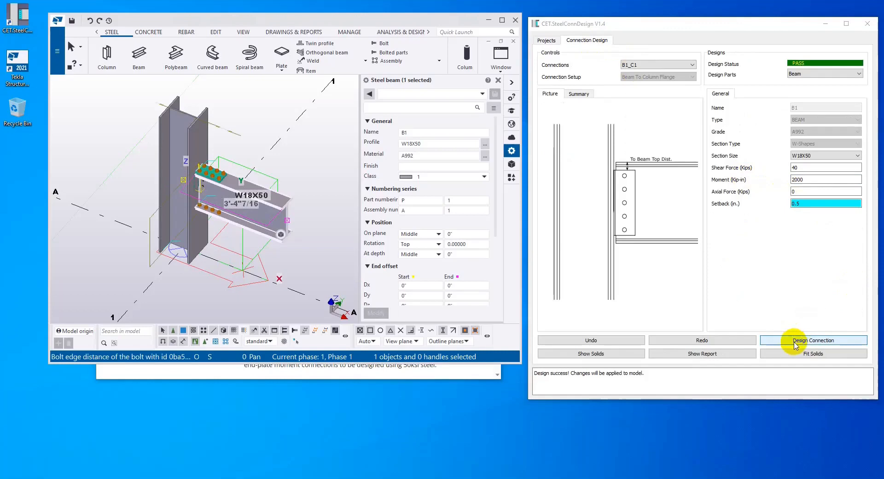
scroll(221, 155, "up", 3)
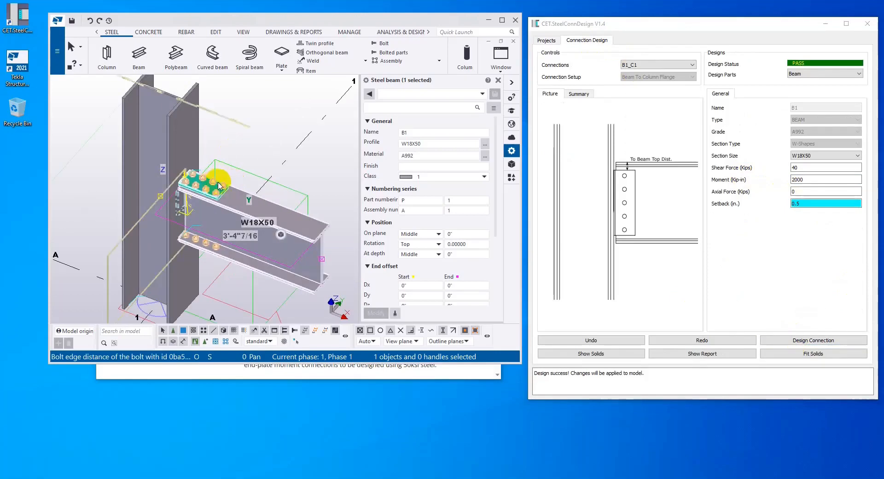
Change the web connection type to End Plate, redesign the connection, and inspect the end plate in the Tekla model
left_click(830, 76)
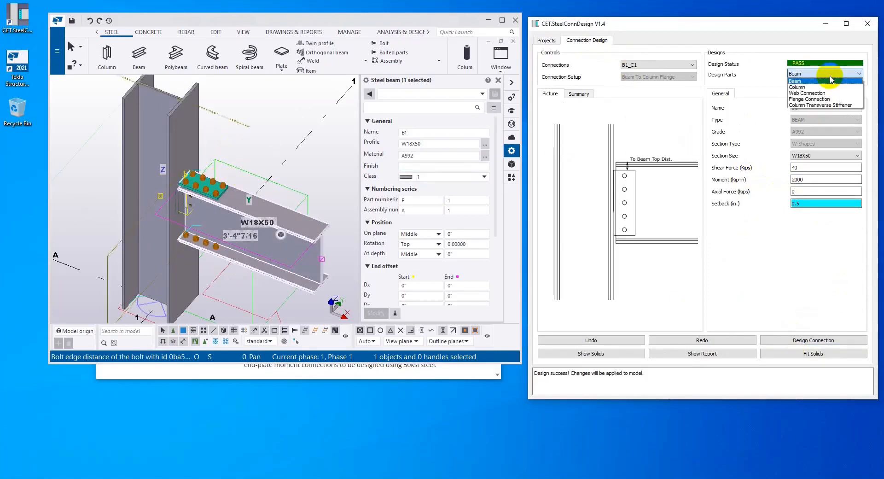
left_click(831, 93)
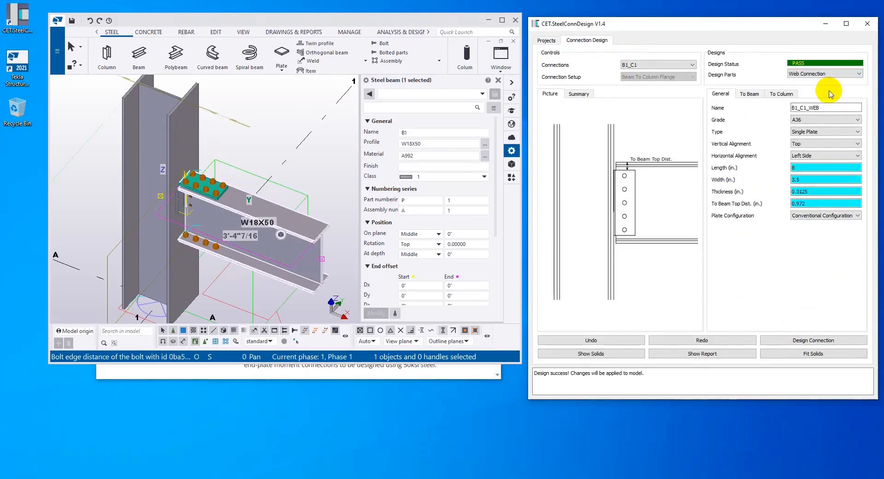
left_click(827, 131)
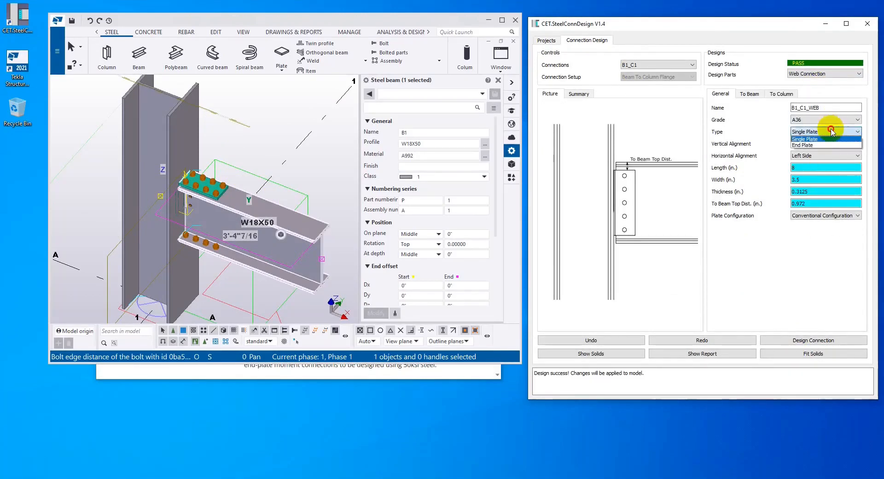
left_click(825, 145)
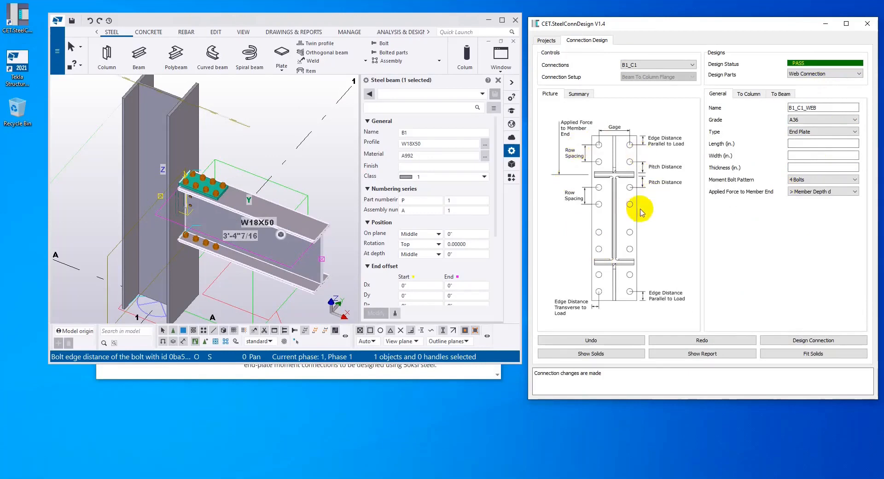
left_click(828, 341)
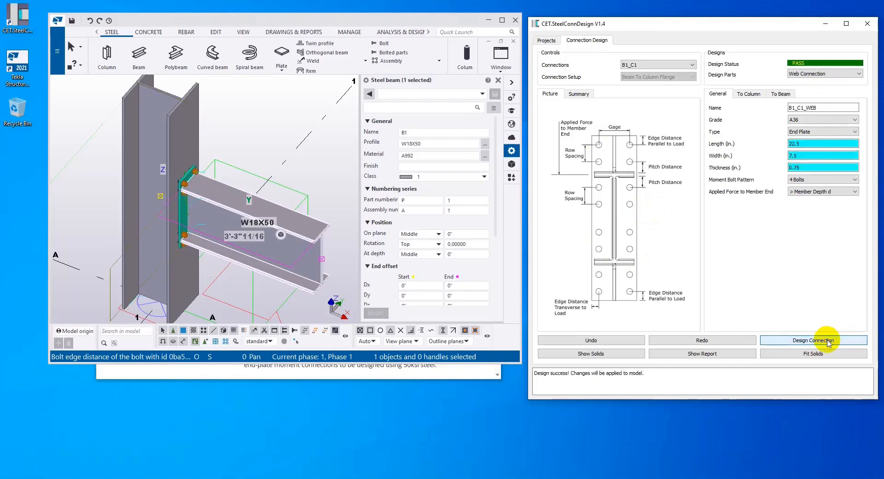
scroll(205, 189, "up", 4)
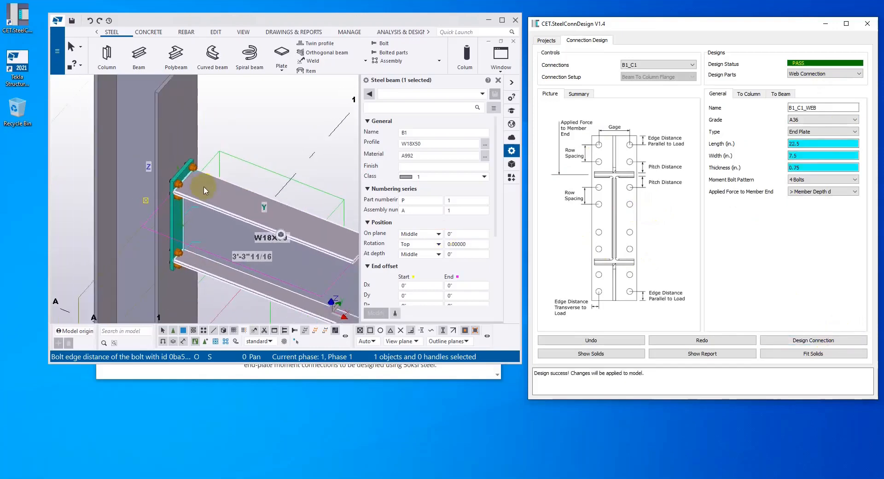
left_click(233, 138)
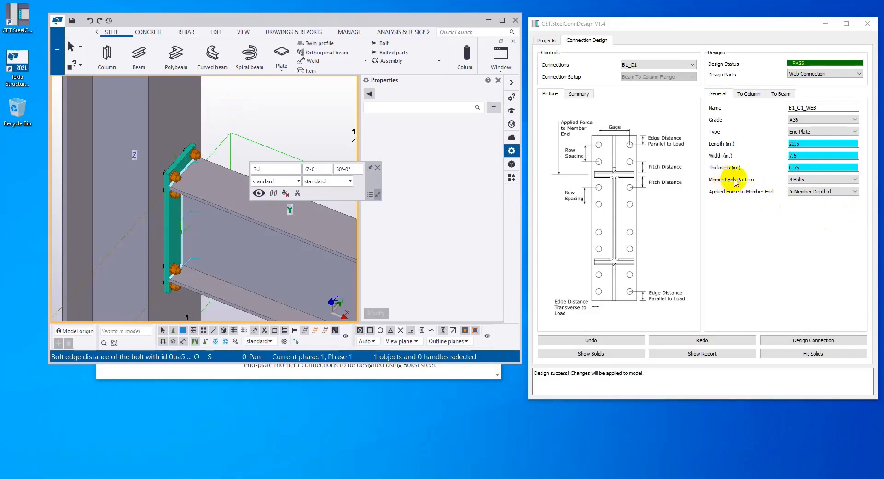
Set the end plate's moment bolt pattern to 4 Bolts Stiffened and redesign the connection
left_click(823, 179)
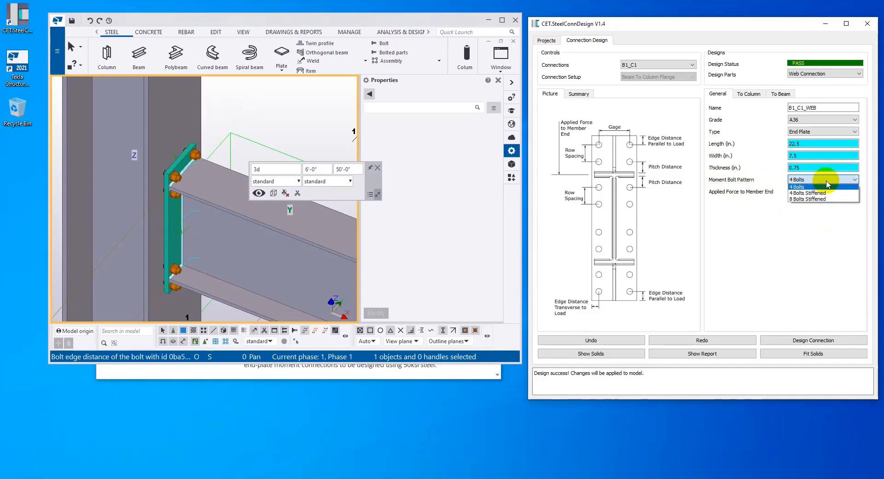
left_click(831, 193)
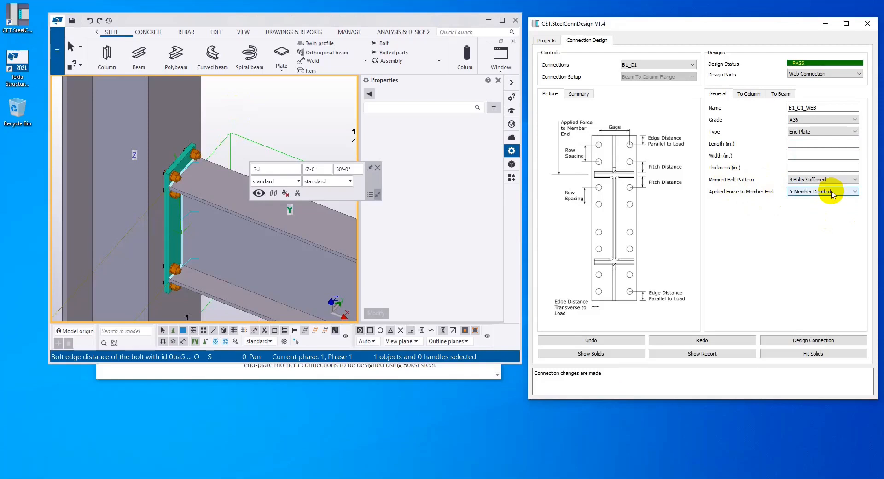
left_click(805, 337)
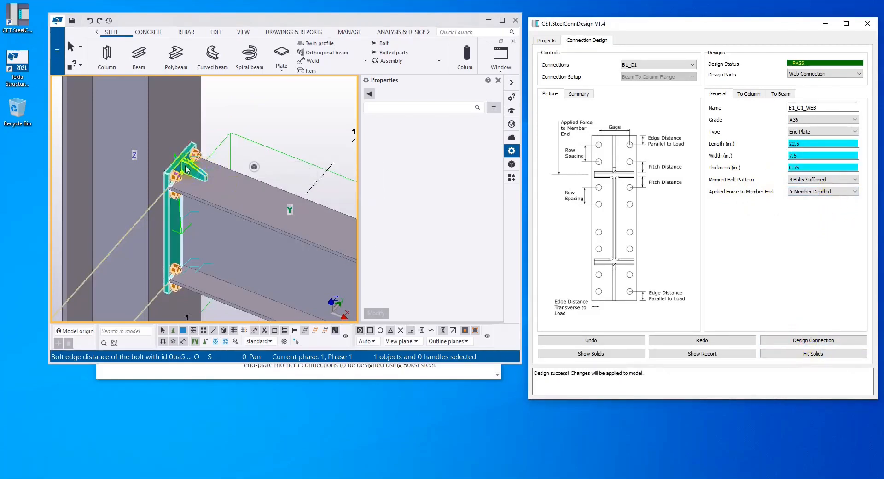
Try the 8 Bolts Stiffened moment bolt pattern on the end plate and redesign the connection
left_click(835, 180)
left_click(833, 199)
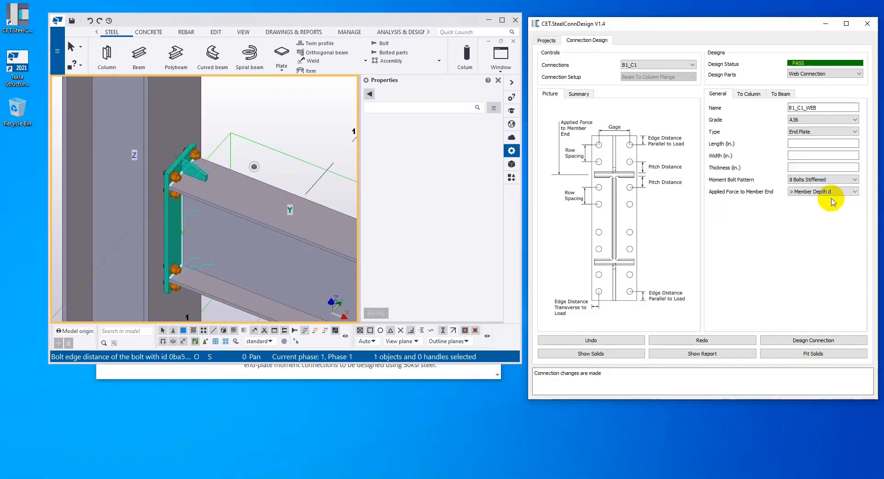
left_click(832, 341)
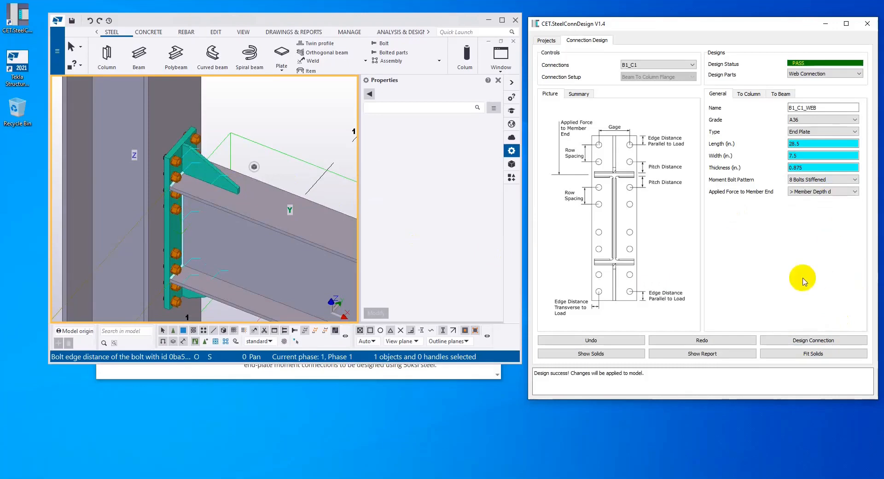
Undo the switch to 8 Bolts Stiffened and run the connection design again with 4 Bolts Stiffened
left_click(616, 341)
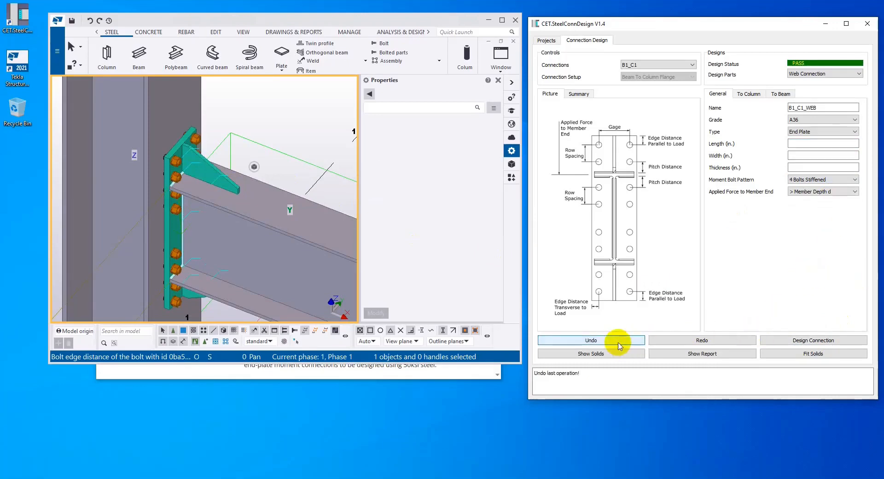
left_click(822, 343)
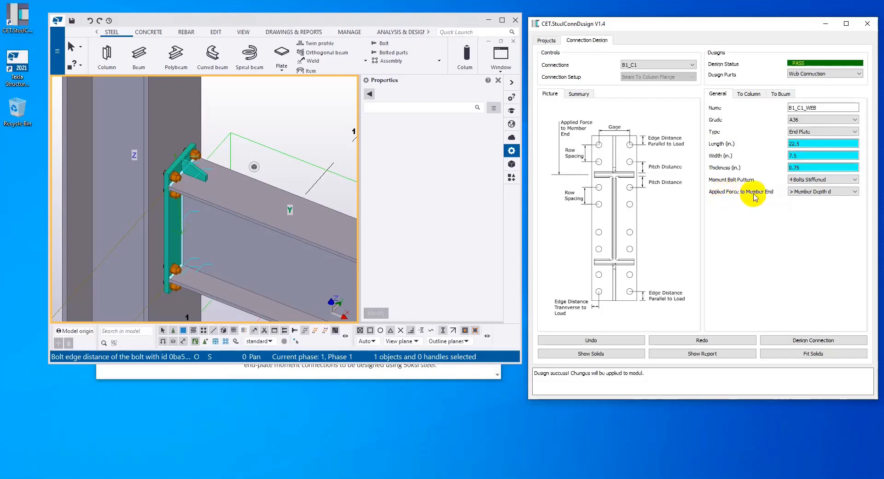
Review the Applied Force to Member End setting and the bolt parameters joining the end plate to the column
left_click(832, 193)
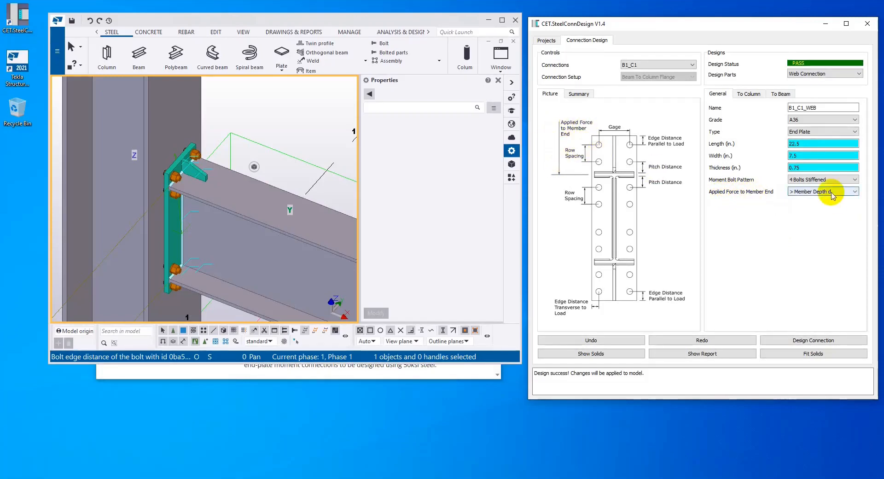
left_click(832, 197)
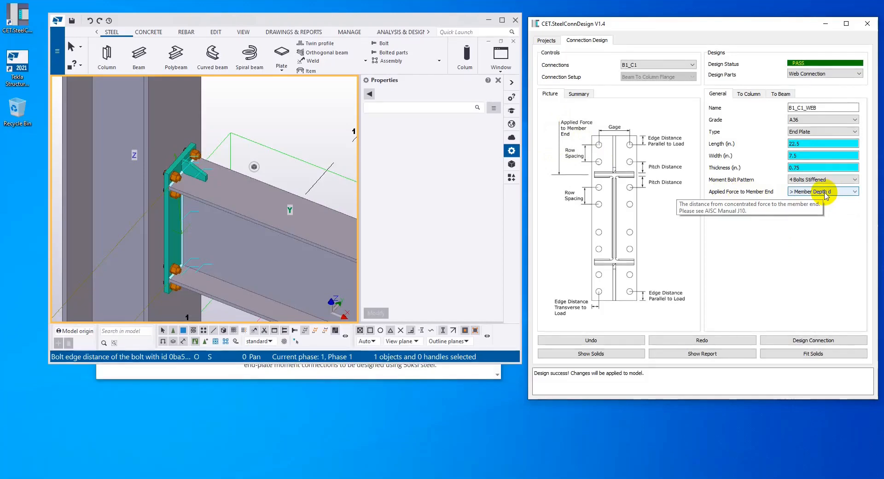
left_click(853, 234)
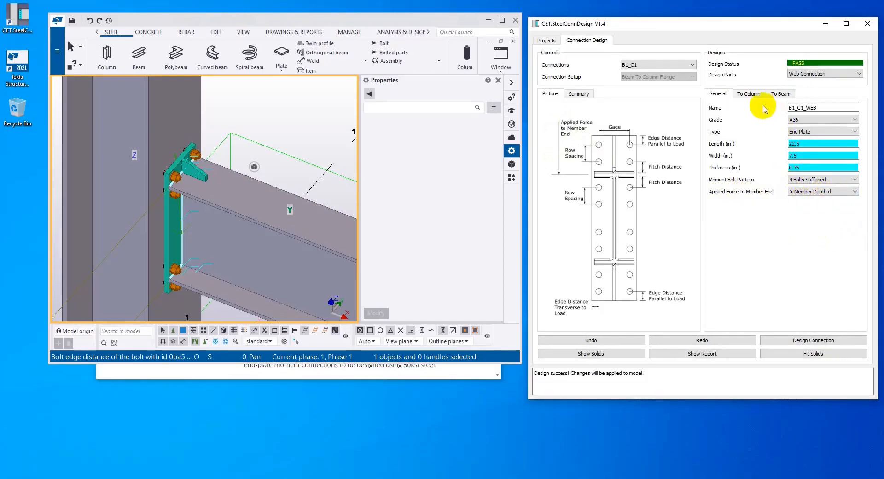
left_click(750, 94)
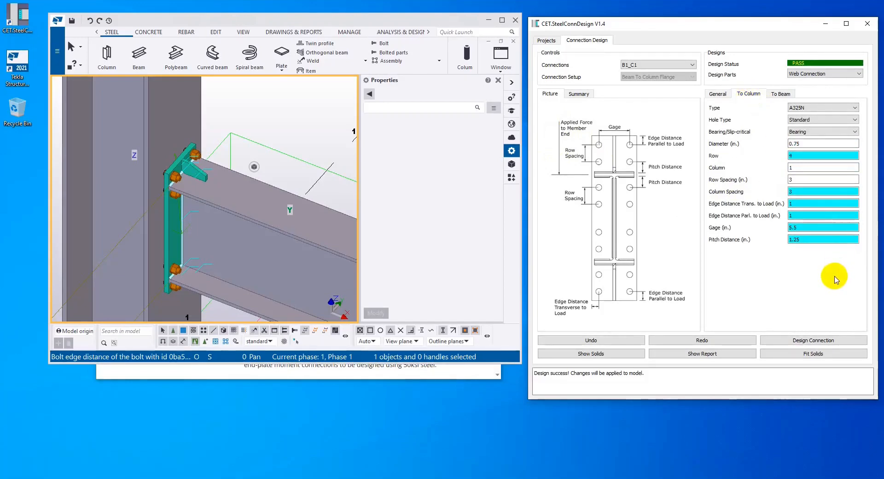
Turn the Tekla model view to an elevation facing the end plate and examine its bolt layout against the column
left_click(280, 255)
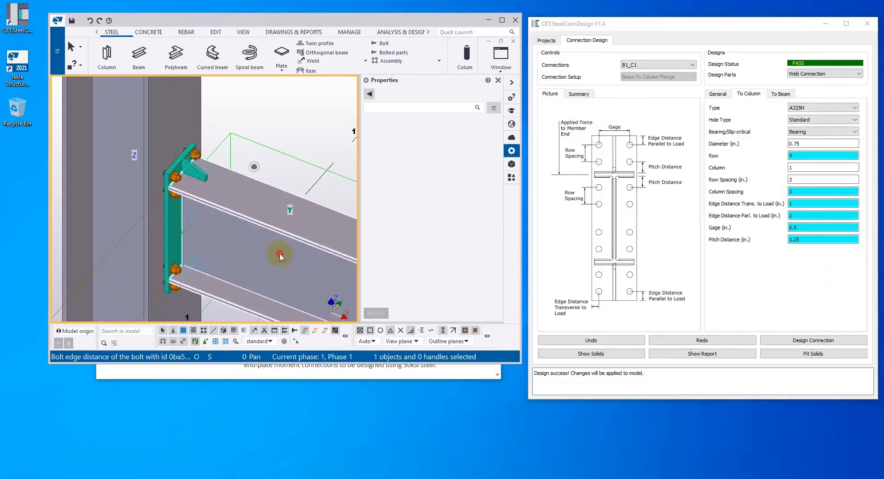
left_click(253, 168)
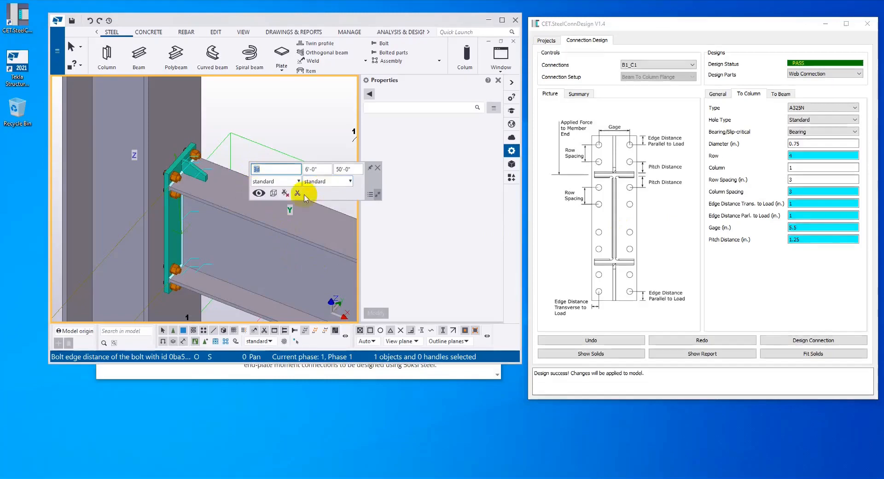
left_click(274, 193)
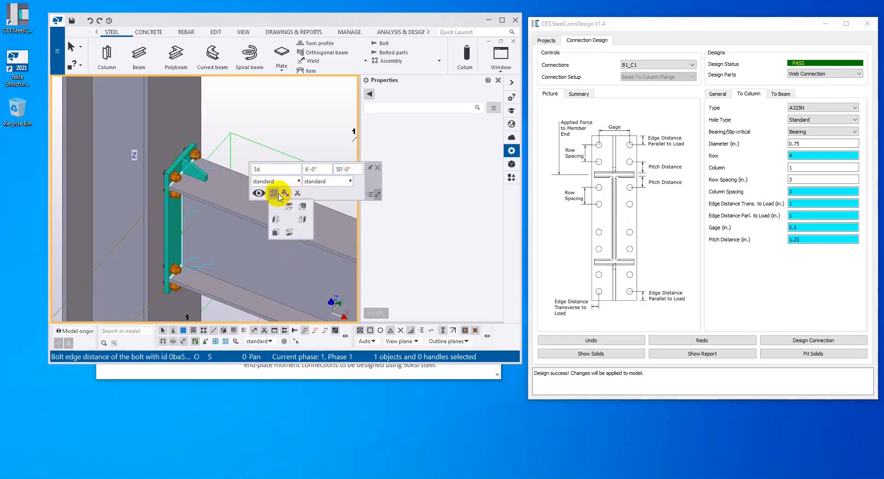
left_click(289, 232)
scroll(252, 270, "down", 4)
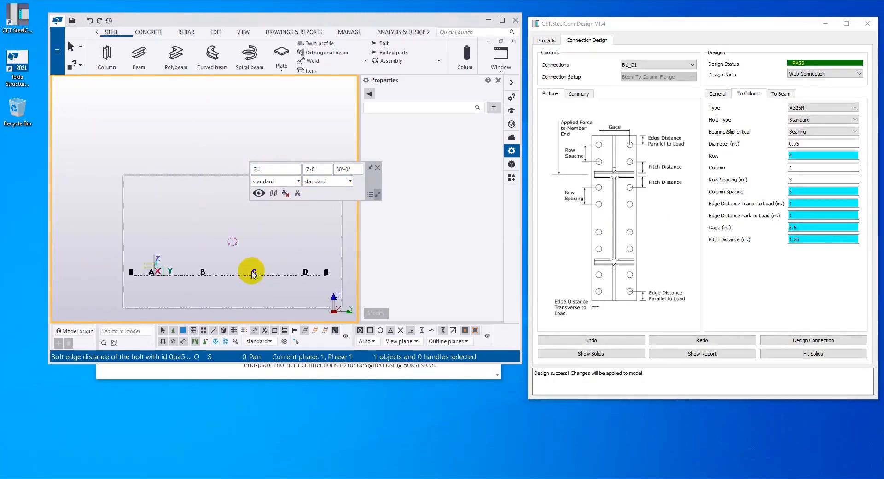
scroll(154, 274, "up", 3)
scroll(214, 238, "up", 3)
scroll(214, 238, "up", 1)
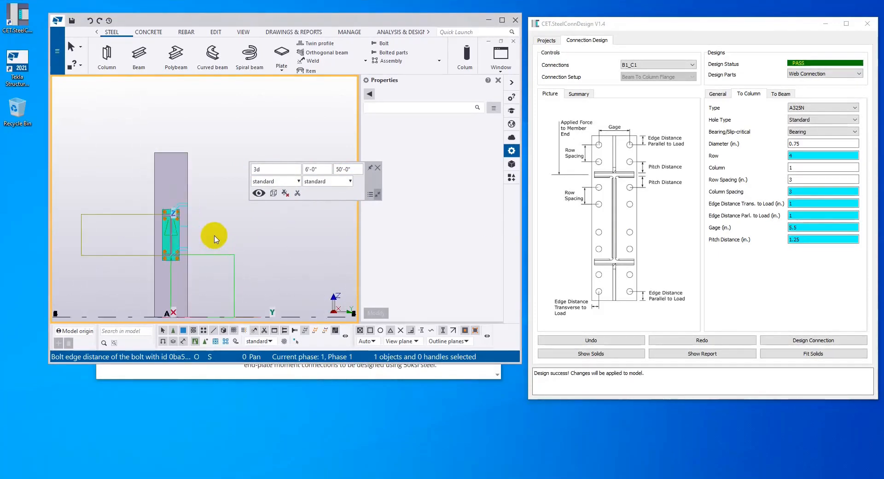
left_click(813, 295)
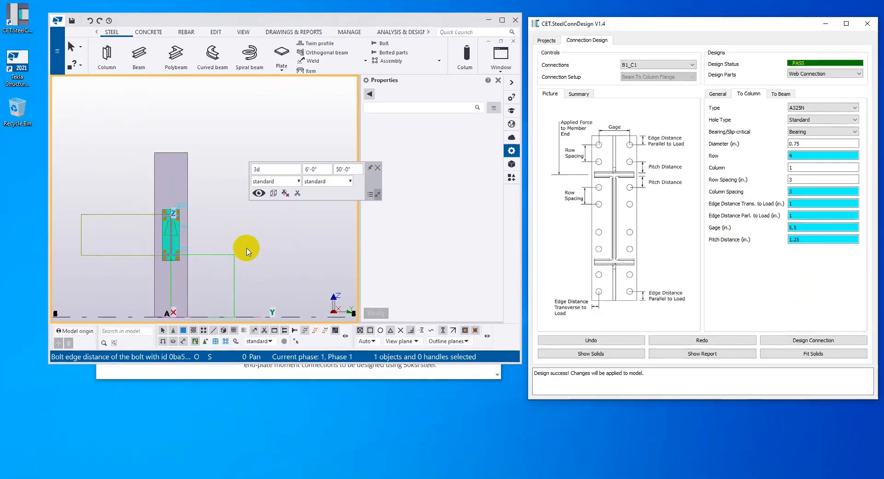
middle_click_drag(291, 247, 269, 217)
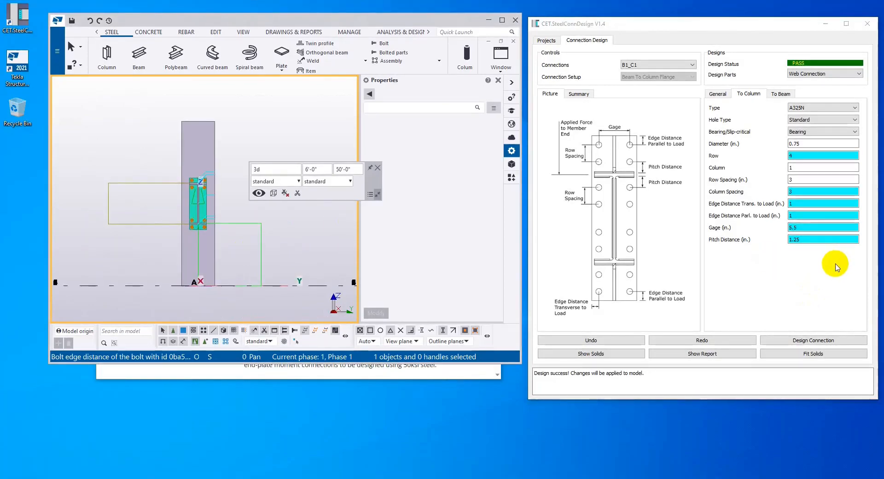
Try a 1 in. diameter for the bolts joining the end plate to the column and redesign the connection
left_click(811, 226)
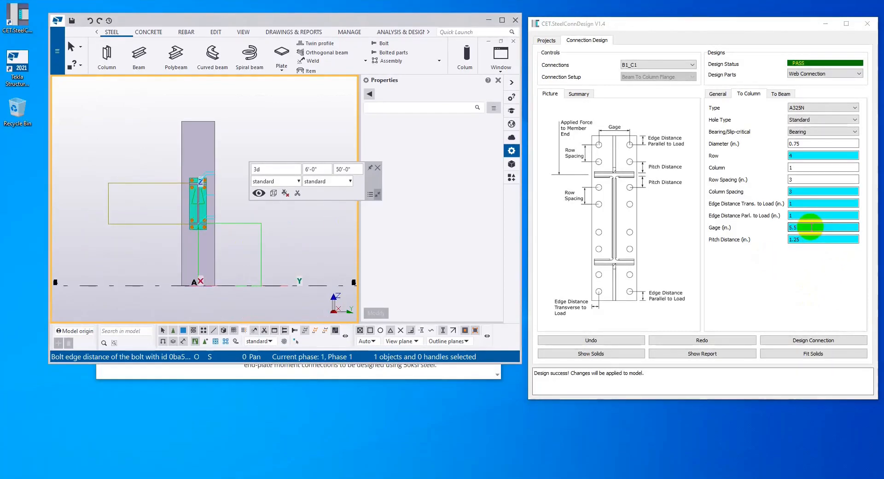
double_click(813, 143)
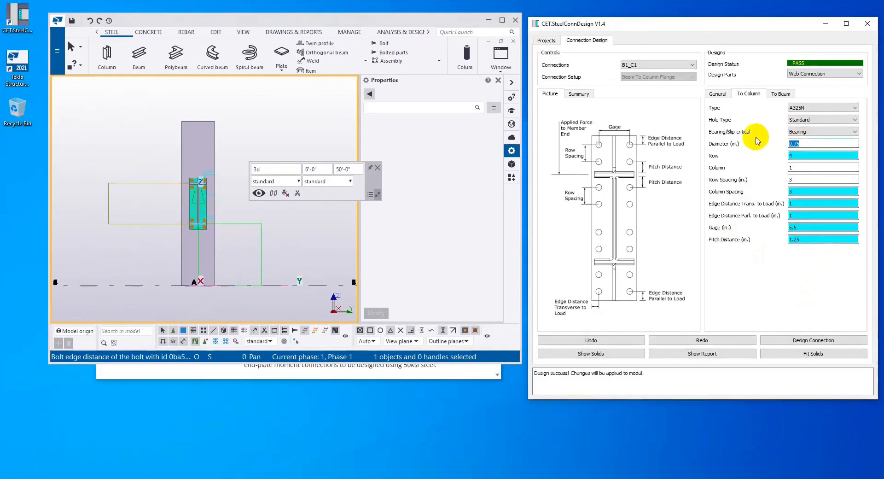
type("1")
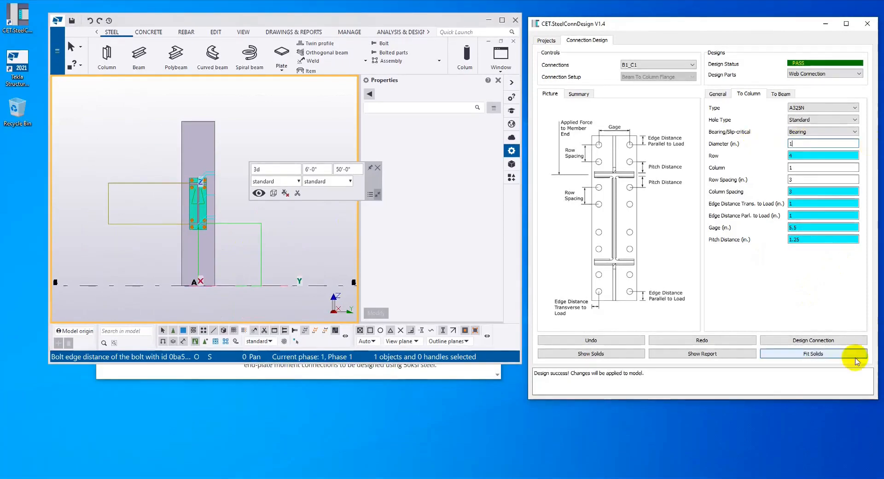
left_click(823, 343)
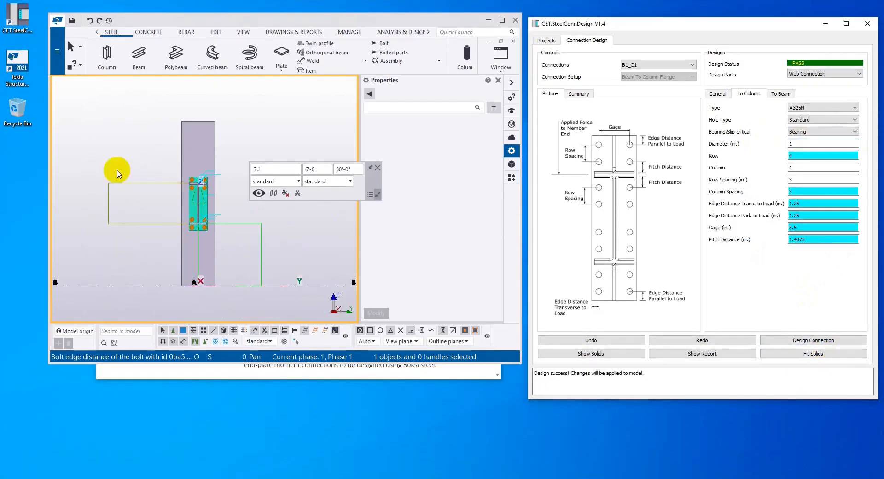
scroll(205, 217, "up", 3)
left_click(274, 218)
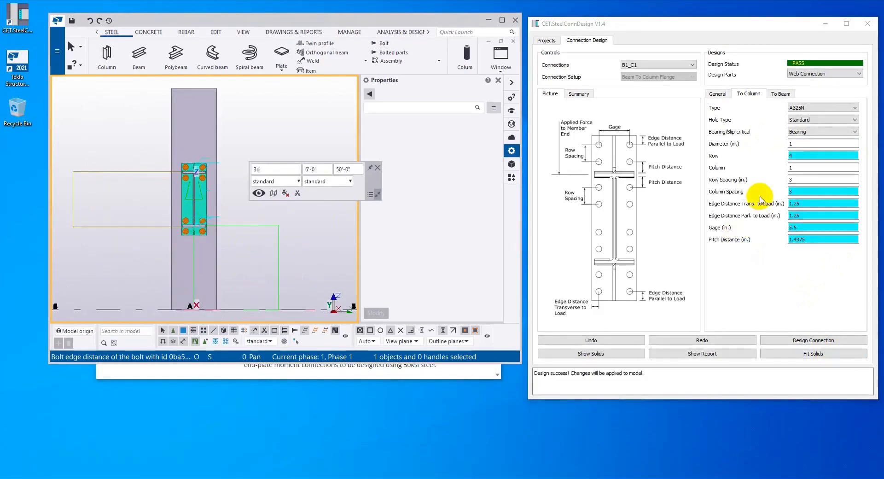
Undo the bolt diameter change and run the connection design again
left_click(627, 343)
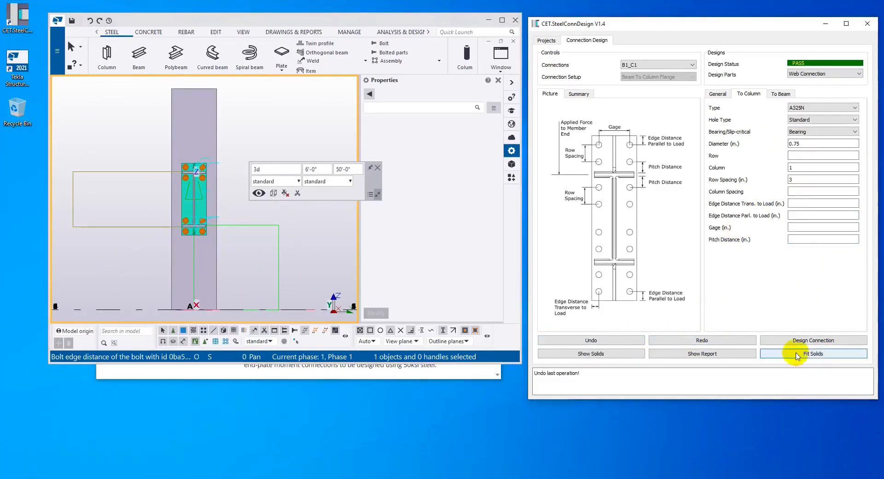
left_click(806, 345)
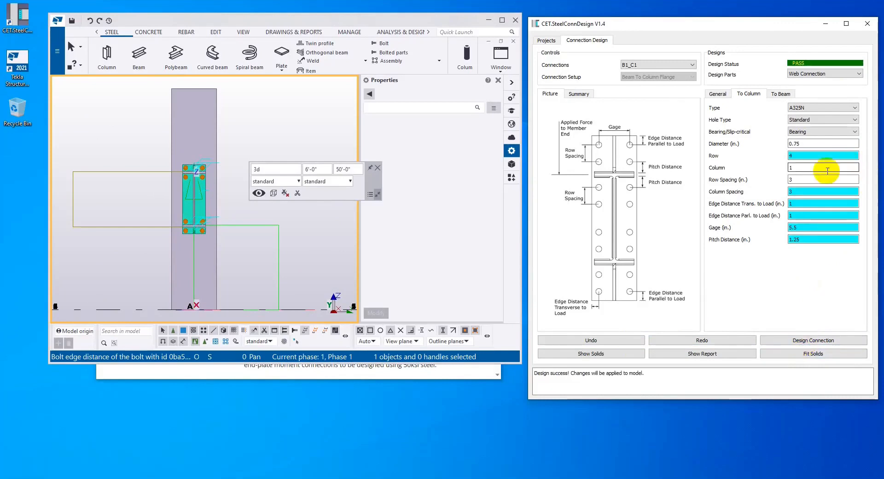
Set the gage of the end plate's column bolts to 5 in. and redesign the connection
left_click(802, 226)
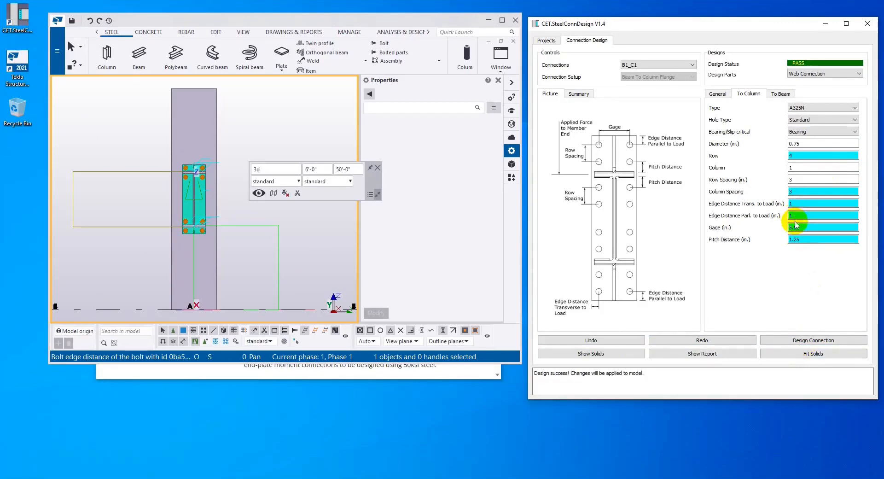
left_click(801, 215)
key("Tab")
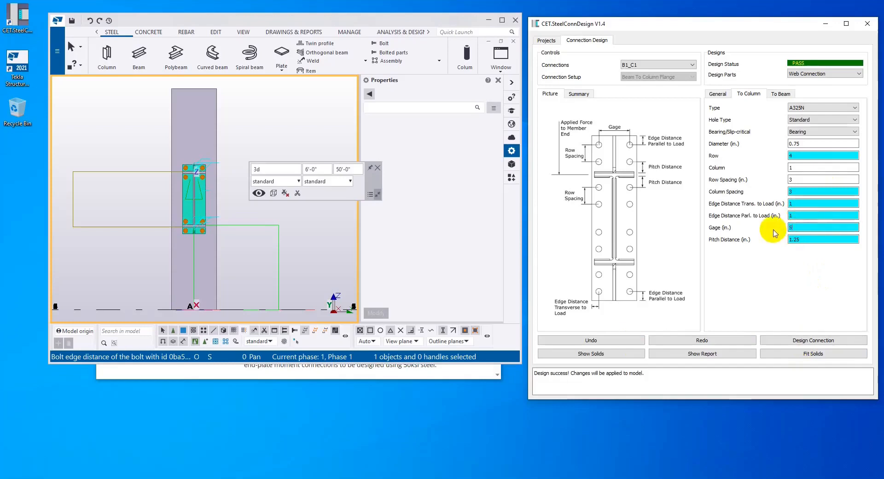
left_click(844, 341)
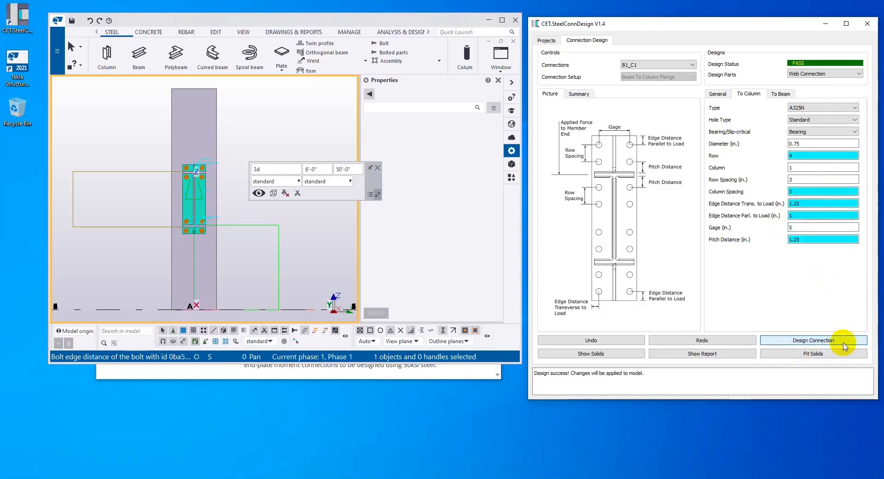
Set the pitch distance of the end plate's column bolts to 2 in. and redesign the connection
scroll(193, 175, "up", 4)
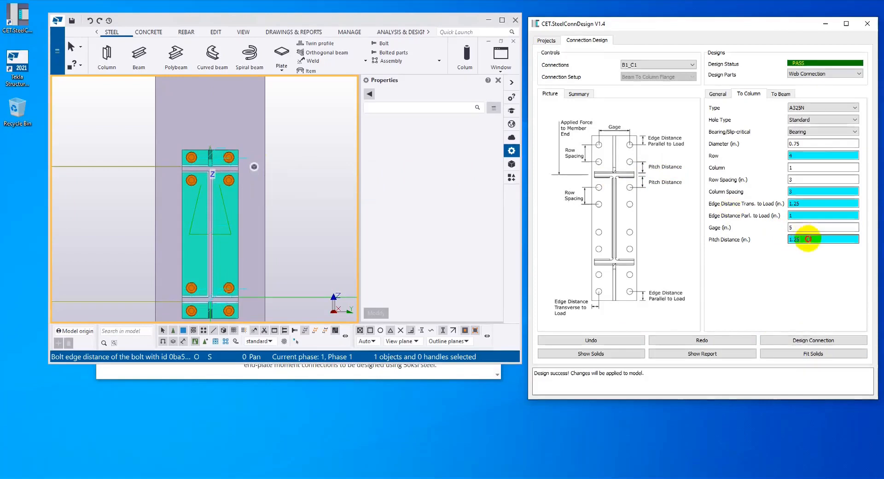
left_click_drag(808, 239, 750, 234)
type("2")
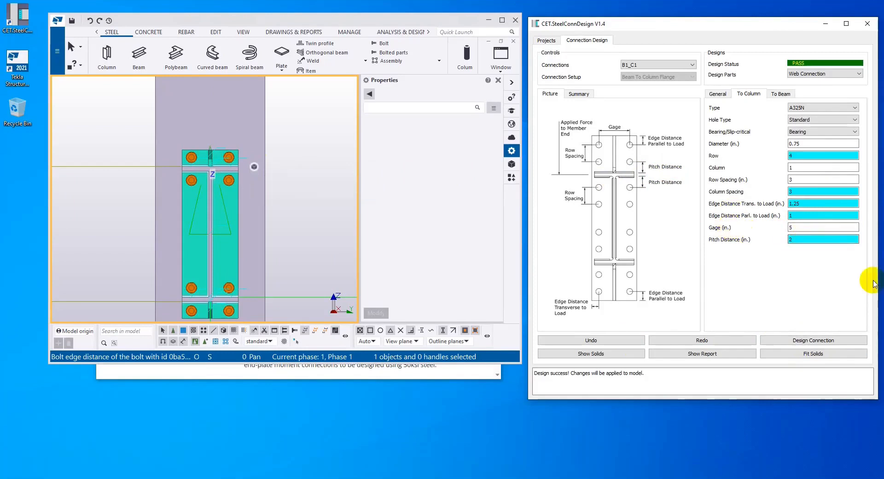
left_click(827, 341)
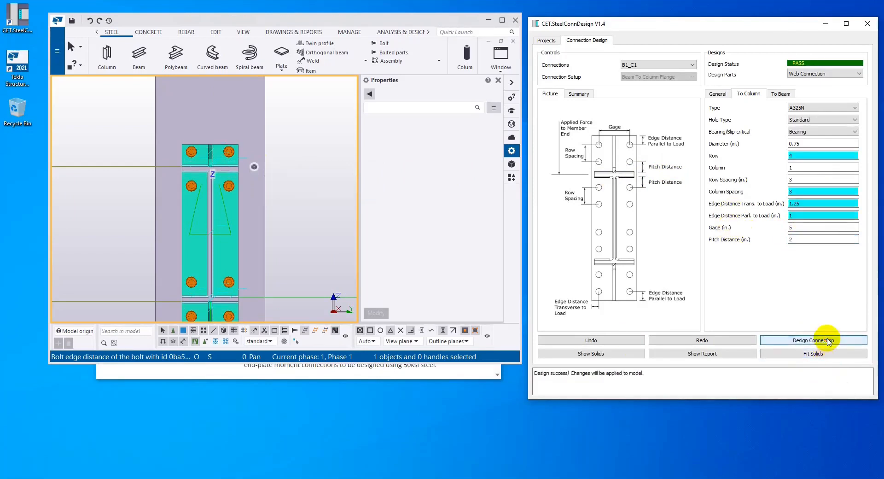
Set the column bolts' edge distance parallel to load to 1.5 in. and redesign the connection
left_click(797, 238)
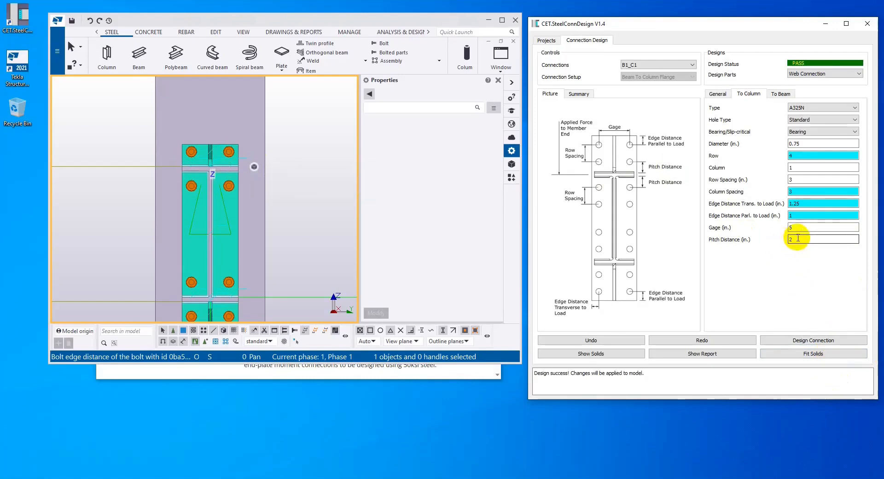
left_click(804, 212)
left_click(811, 207)
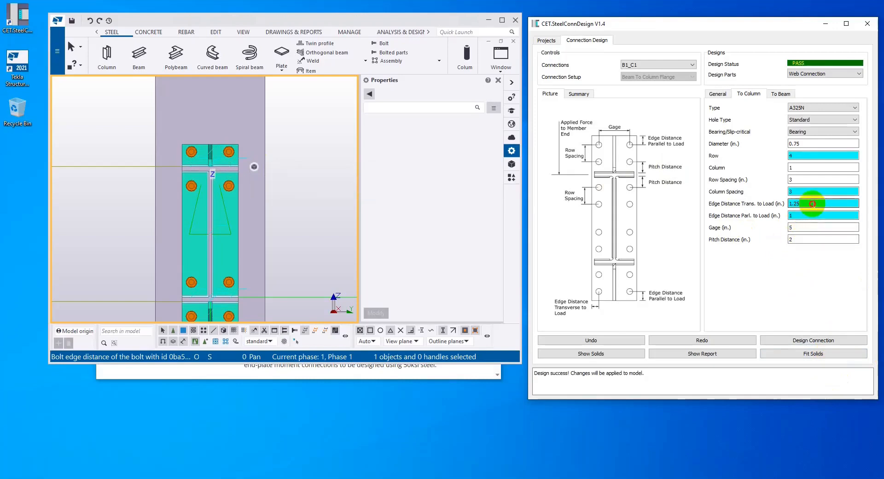
key("Tab")
type(".5")
left_click(812, 340)
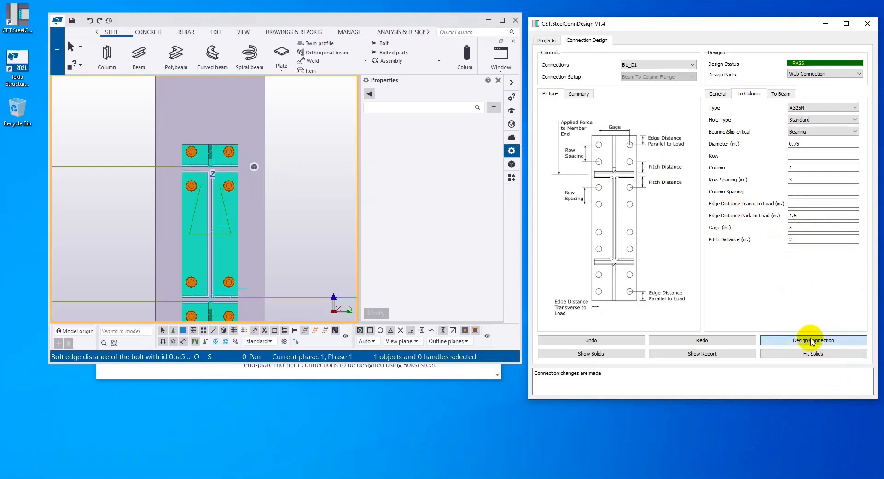
Review the end plate's weld settings to the beam web and flanges, the joint in 3D, and the plate's general parameters
scroll(244, 203, "down", 4)
middle_click_drag(239, 203, 266, 288, "ctrl")
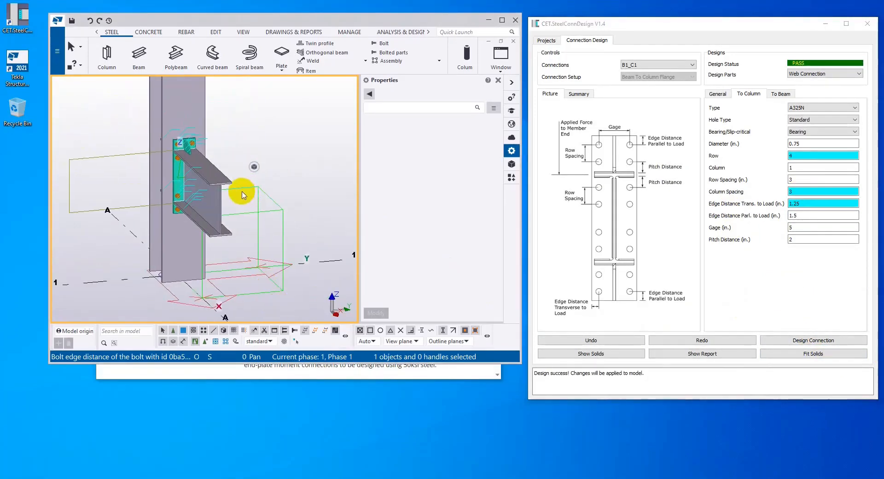
left_click(778, 94)
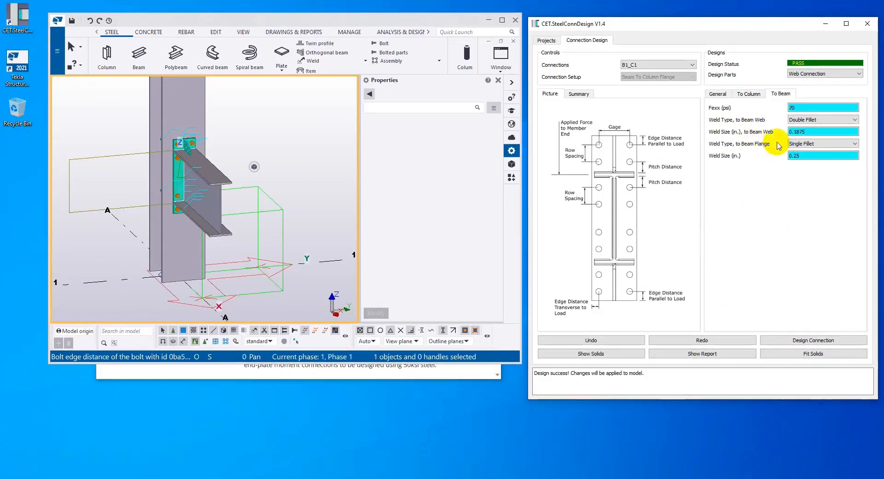
left_click(813, 145)
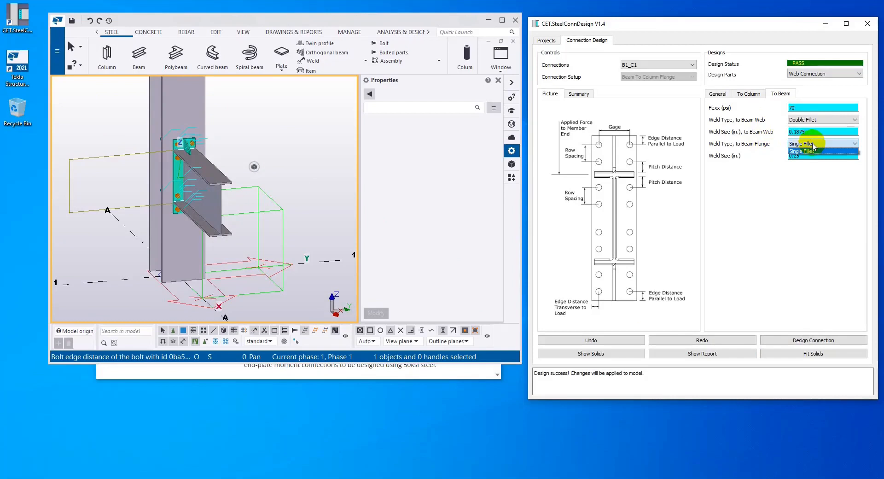
left_click(813, 150)
scroll(128, 168, "up", 6)
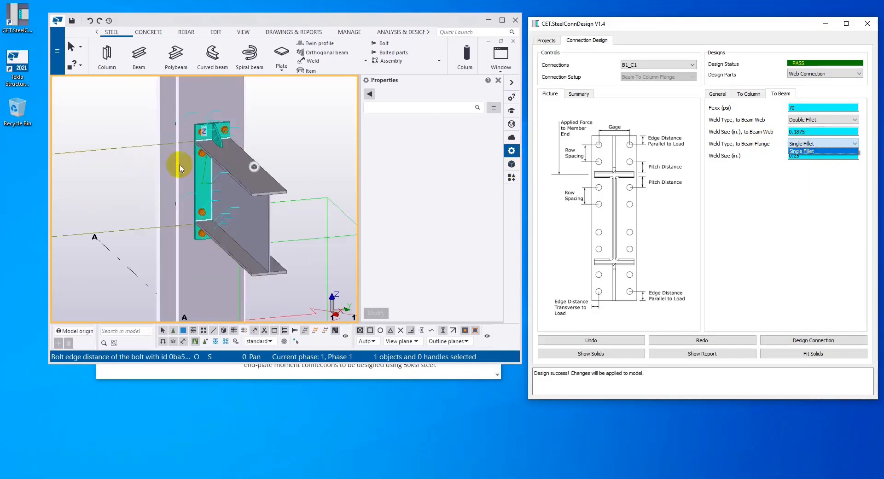
left_click(213, 158)
scroll(211, 154, "up", 4)
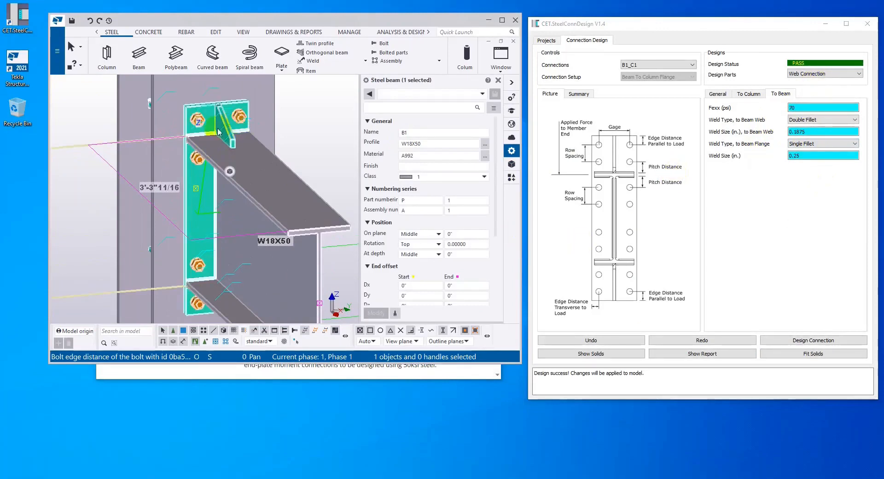
left_click(708, 95)
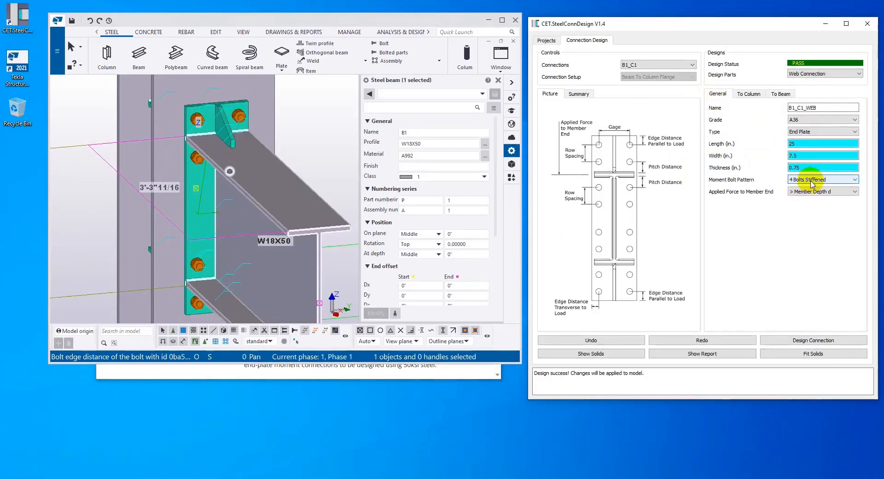
Set the beam flange stiffener's clip length and thickness to 1 in. each and redesign the connection
left_click(831, 74)
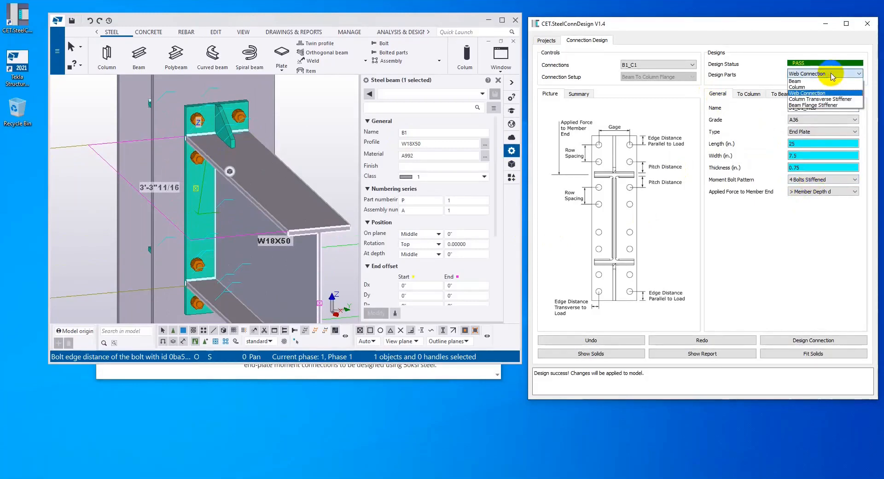
left_click(814, 105)
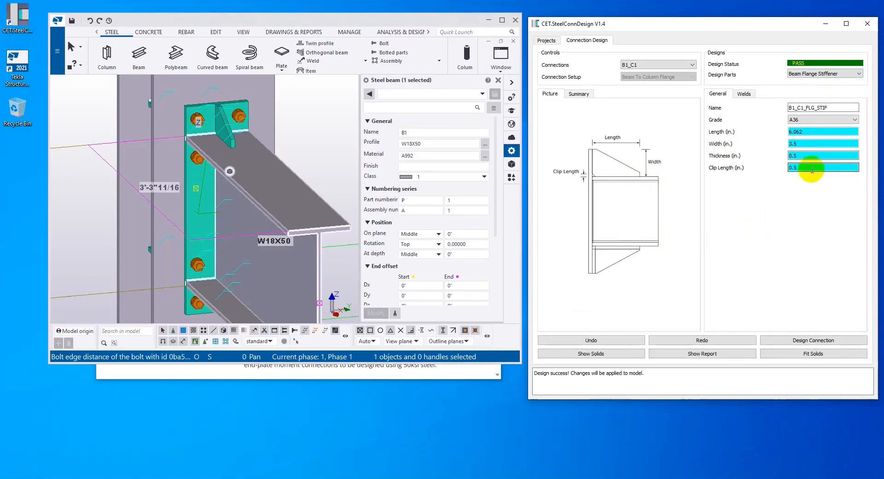
left_click_drag(806, 168, 756, 165)
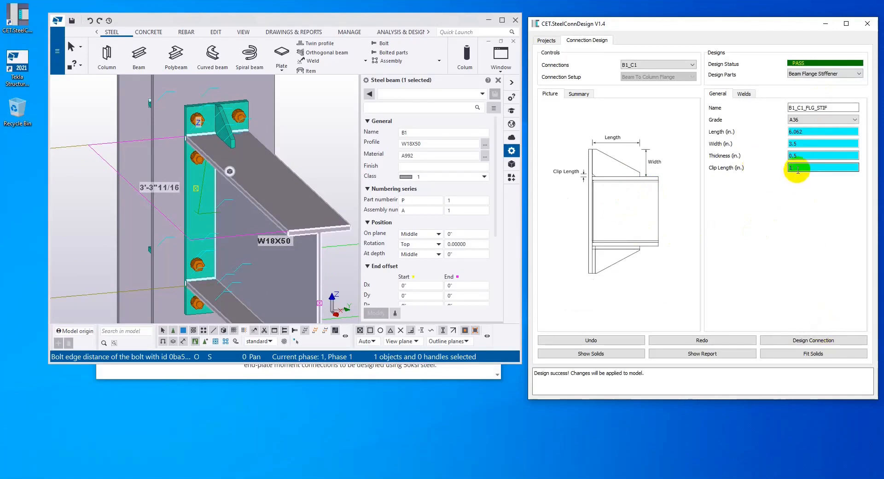
left_click_drag(805, 156, 755, 152)
left_click(804, 158)
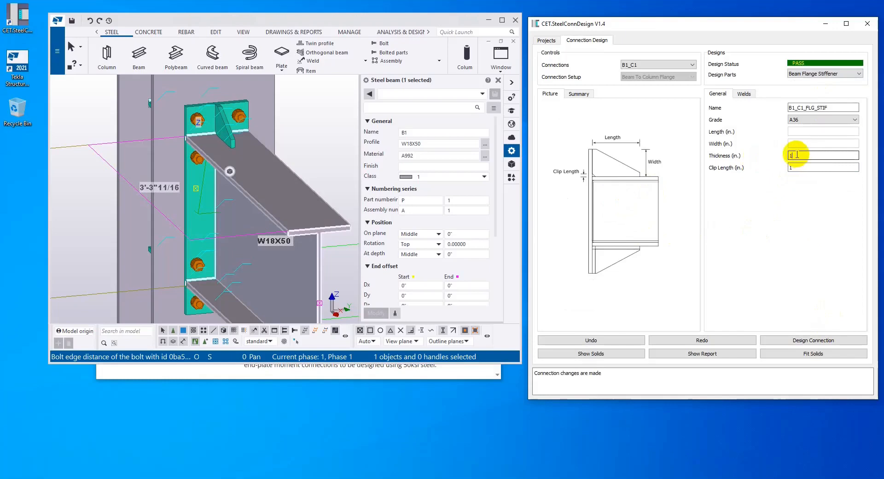
left_click(817, 340)
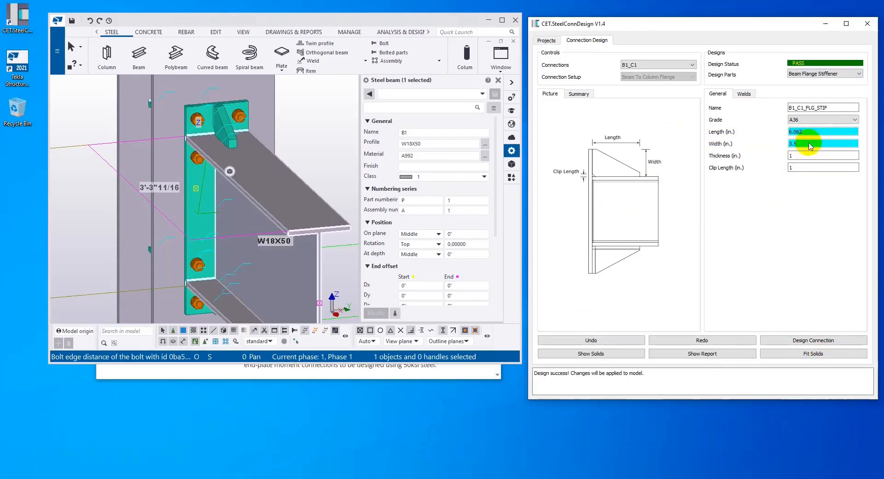
Check the beam flange stiffener's weld types and open the properties of the end plate component at the joint in Tekla Structures
left_click(746, 94)
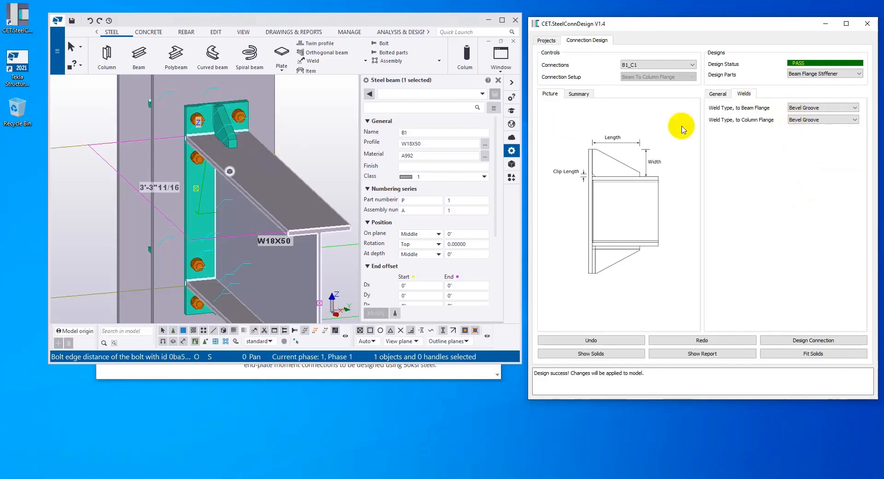
scroll(235, 231, "down", 2)
middle_click_drag(247, 226, 209, 187)
left_click(177, 164)
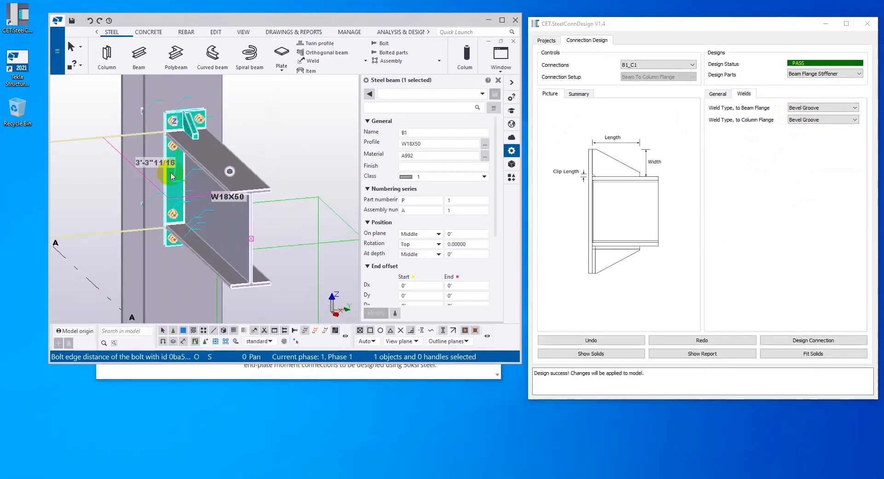
left_click(170, 173)
left_click(447, 155)
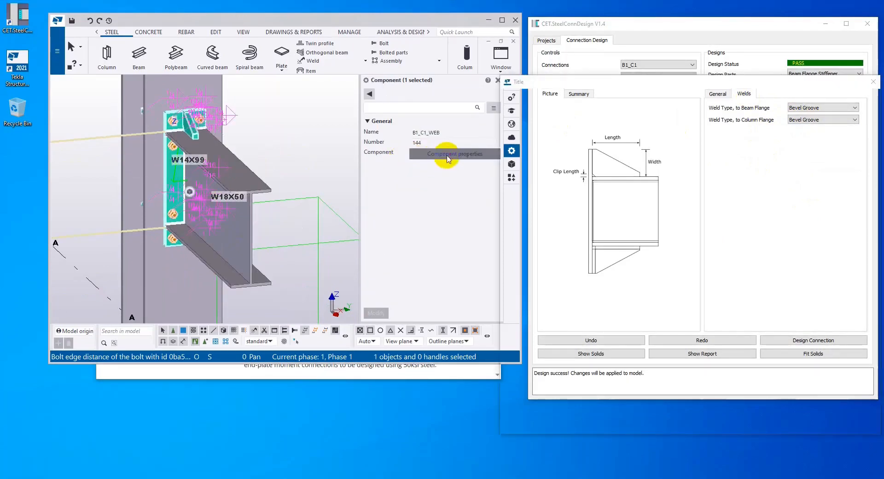
left_click_drag(689, 79, 575, 78)
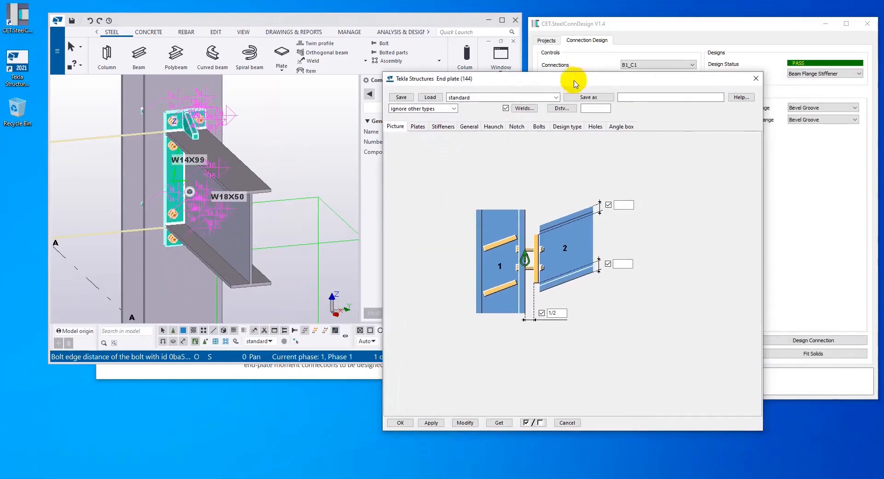
Review the end plate component's plate, stiffener, bolt and weld settings, and close its properties without modifying them
left_click(417, 127)
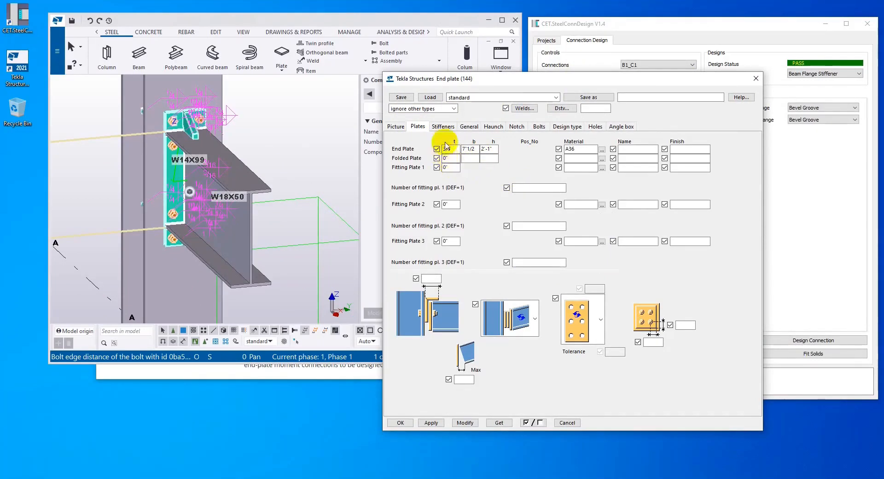
left_click(443, 126)
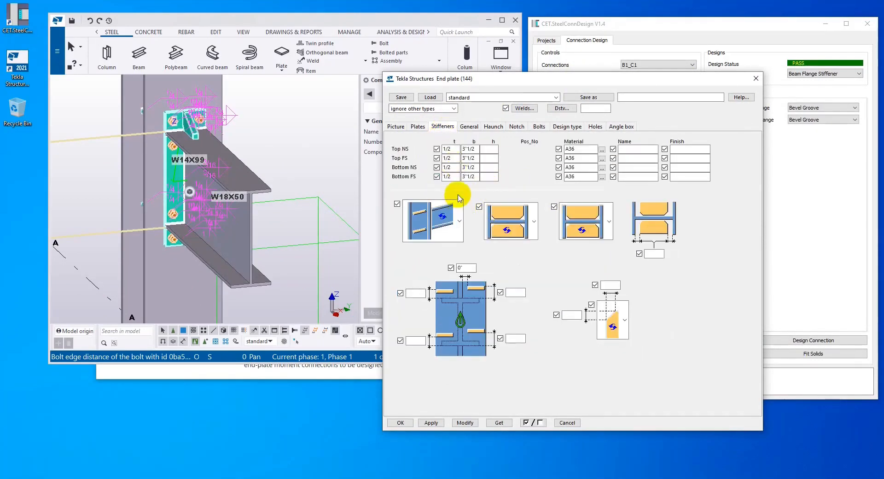
left_click(537, 126)
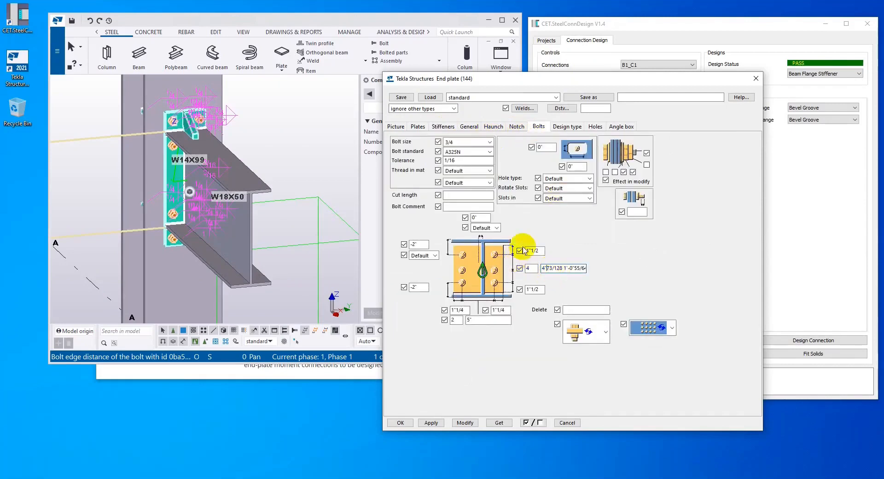
left_click(543, 267)
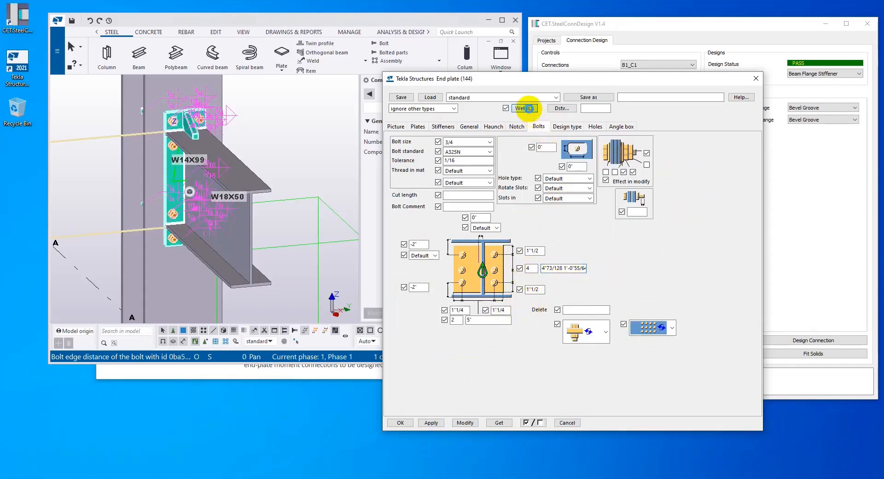
left_click(528, 108)
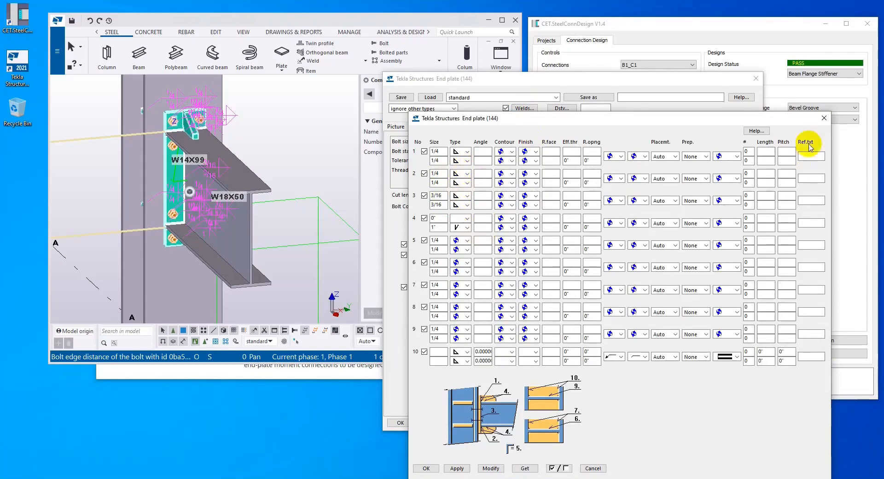
left_click(825, 118)
left_click(755, 80)
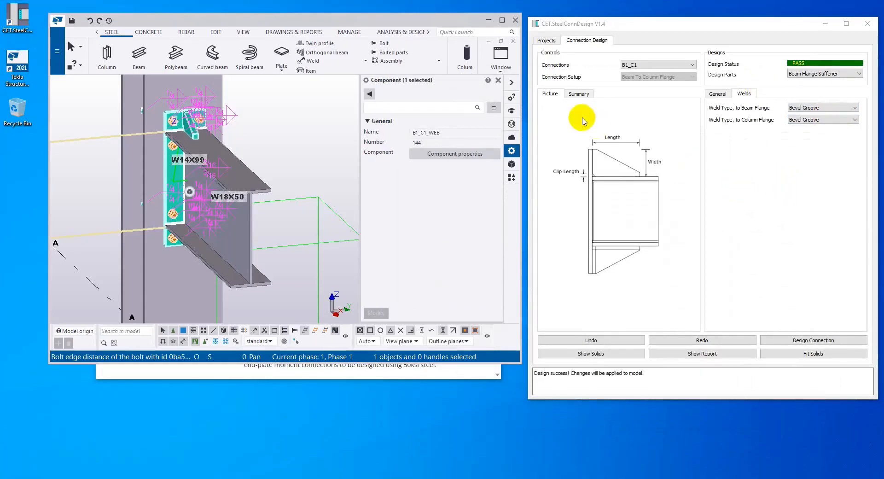
With the design summary displayed in CET.SteelConnDesign, set the web connection's moment bolt pattern to 4 Bolts and redesign the connection
left_click(577, 94)
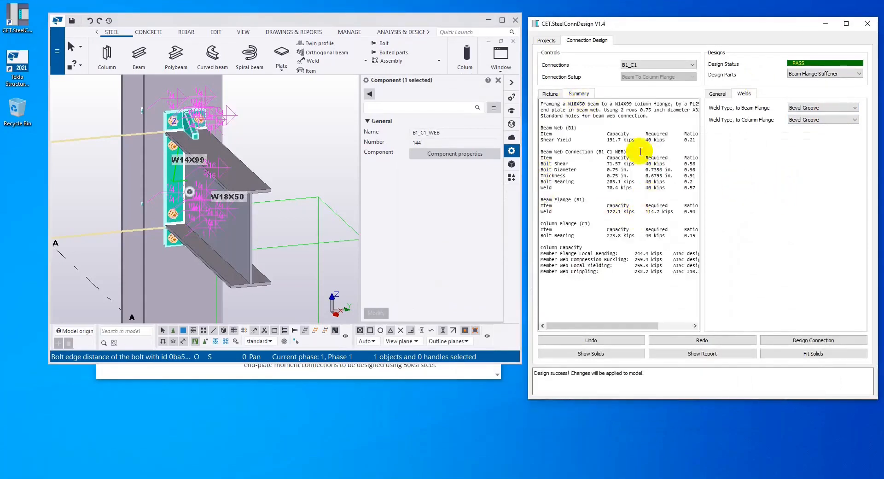
left_click(820, 74)
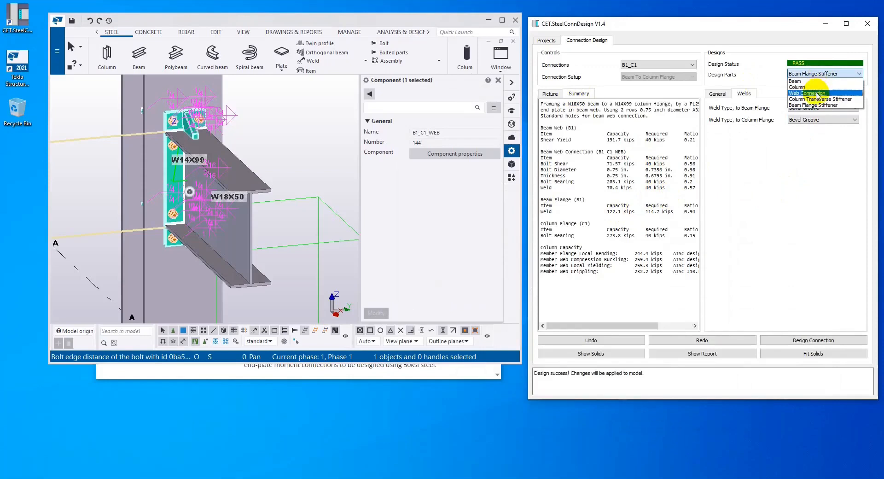
left_click(814, 93)
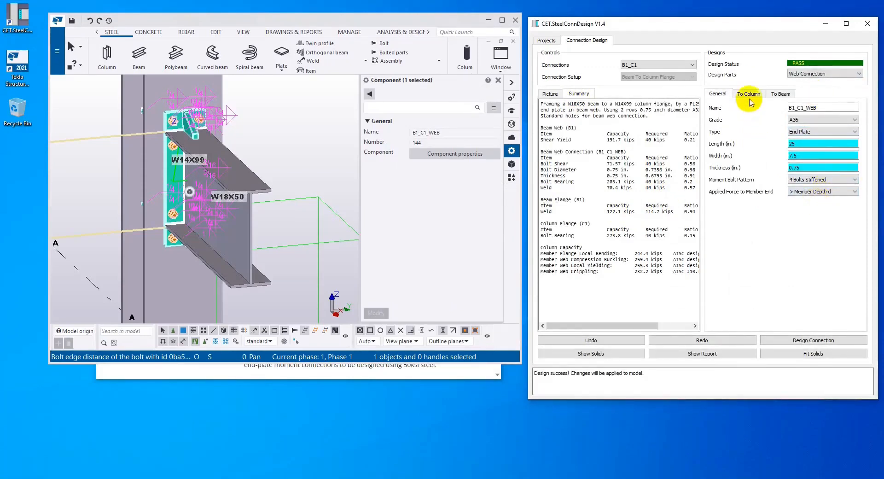
left_click(822, 182)
left_click(820, 192)
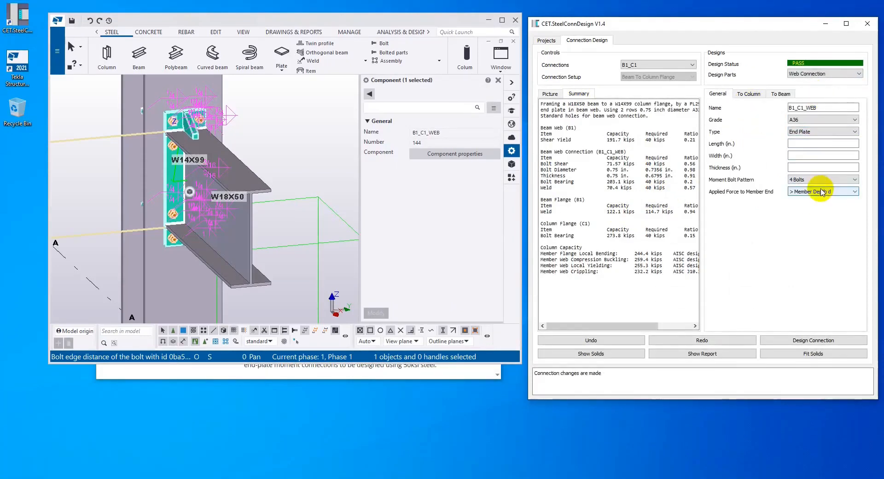
left_click(827, 341)
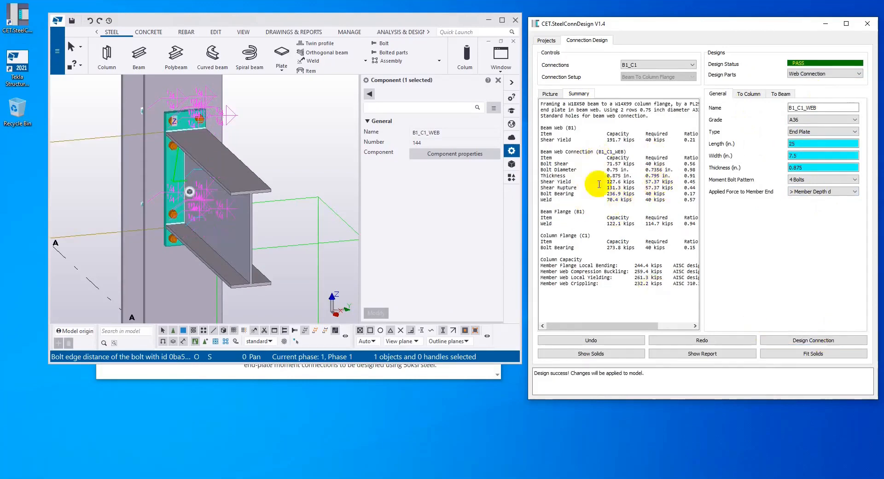
Generate the B1_C1 connection design report and examine its bolt, end plate, weld, beam flange and column flange checks
left_click(727, 357)
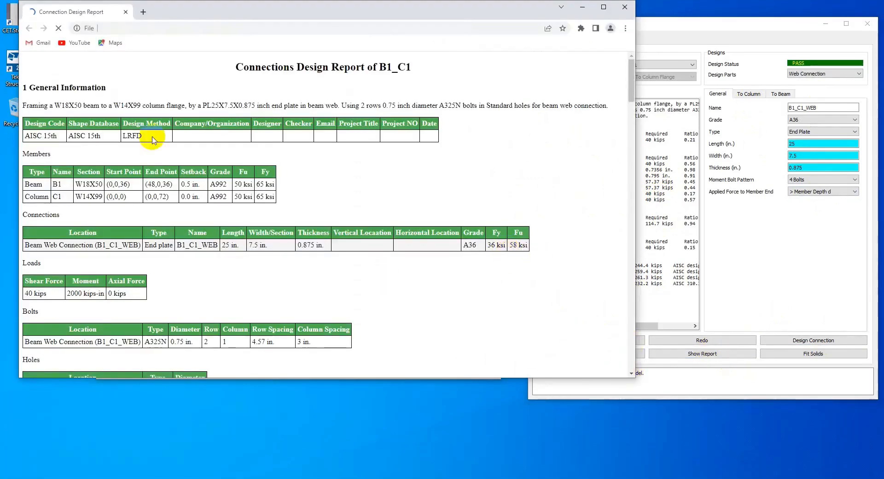
left_click_drag(627, 73, 626, 144)
scroll(607, 179, "down", 4)
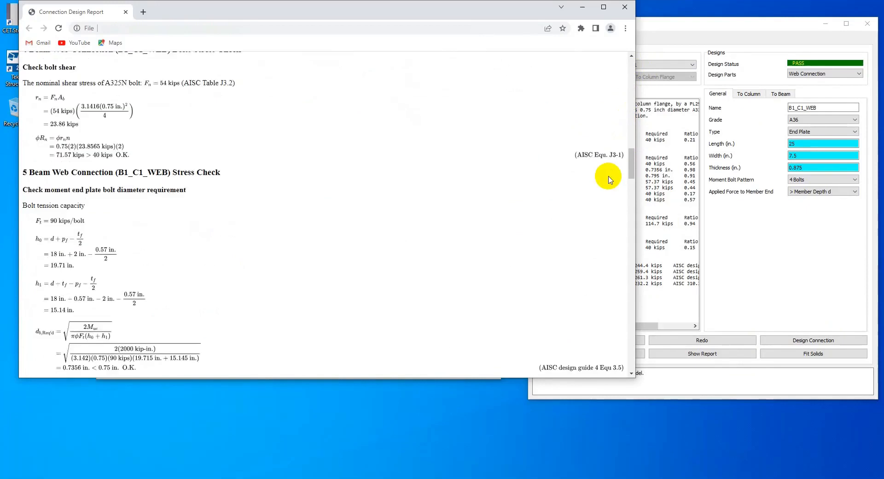
scroll(607, 180, "down", 7)
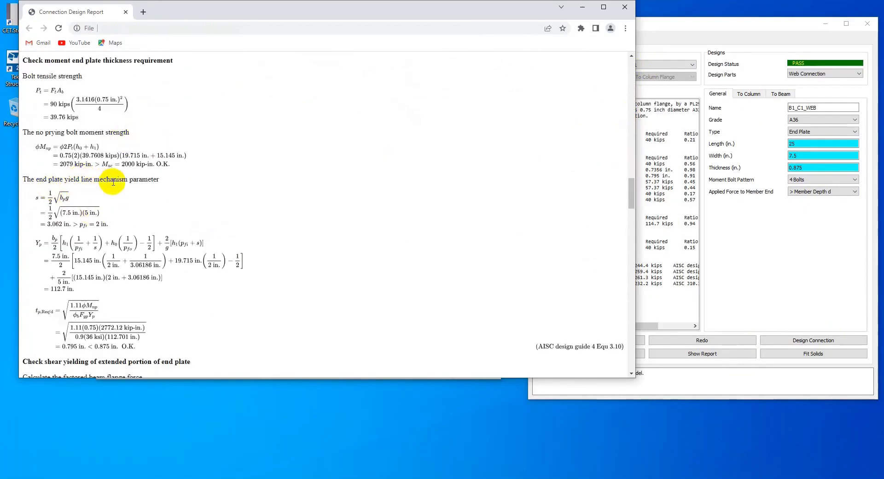
scroll(147, 239, "down", 3)
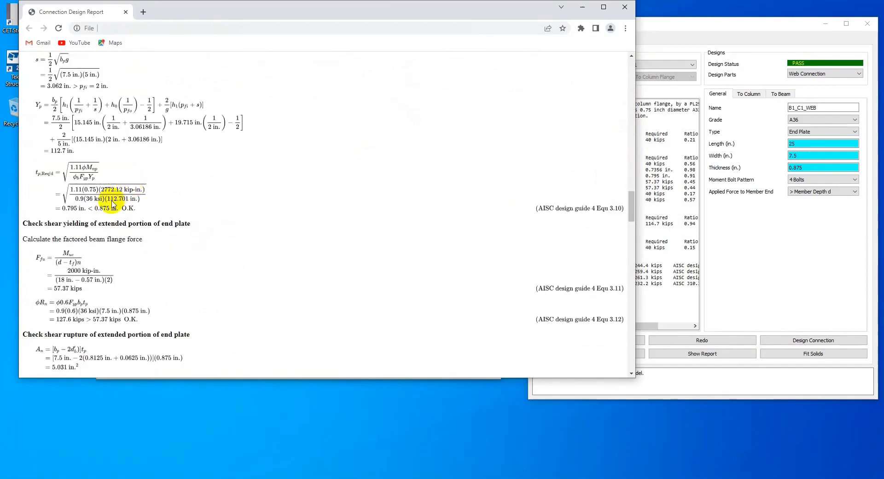
scroll(193, 205, "down", 6)
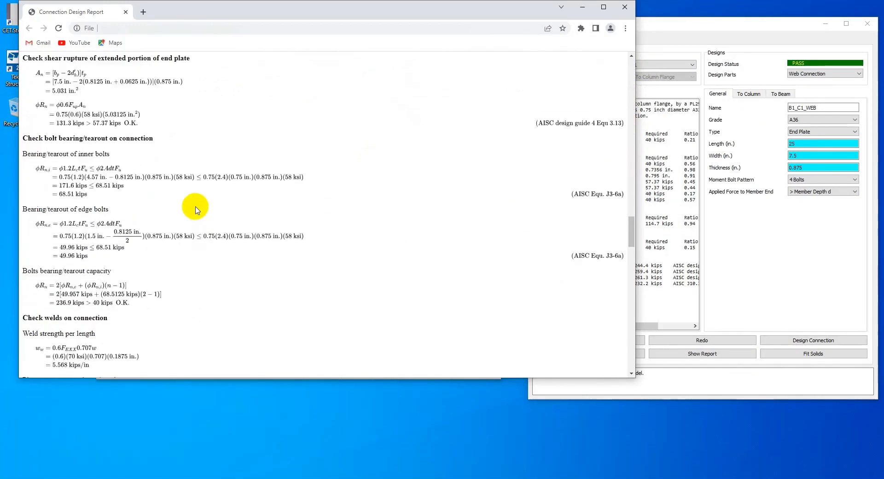
scroll(195, 210, "down", 7)
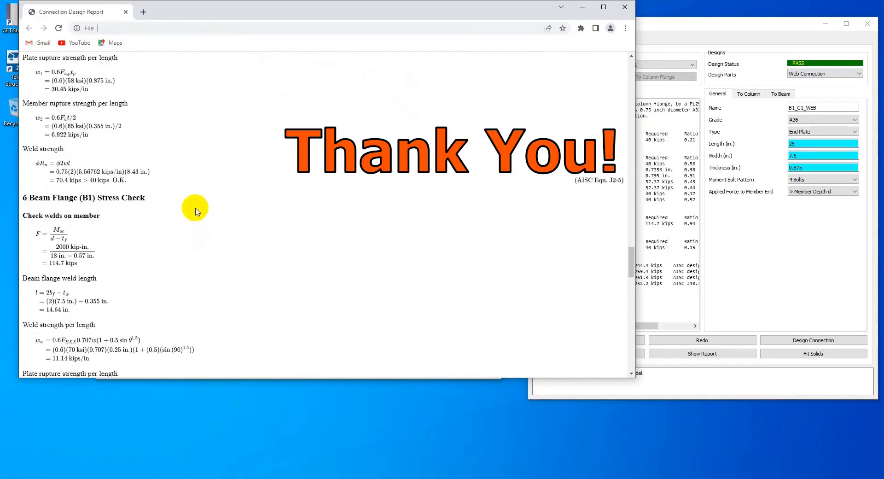
scroll(195, 211, "down", 8)
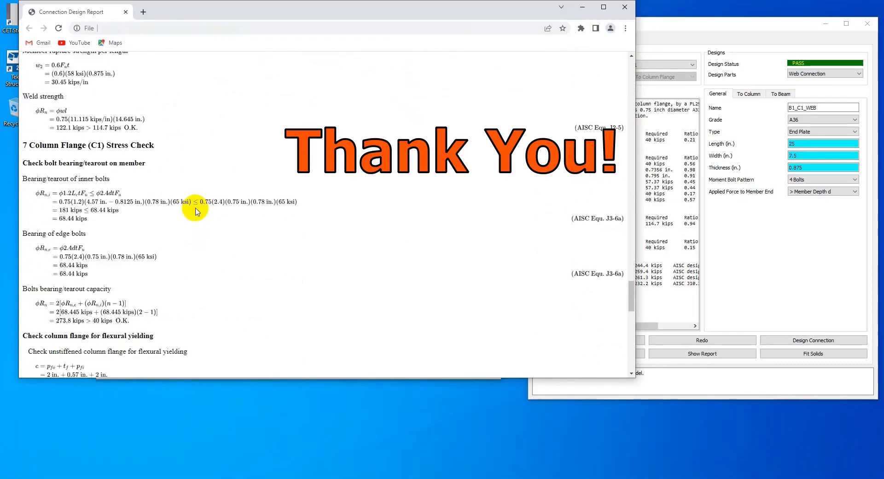
scroll(196, 211, "down", 4)
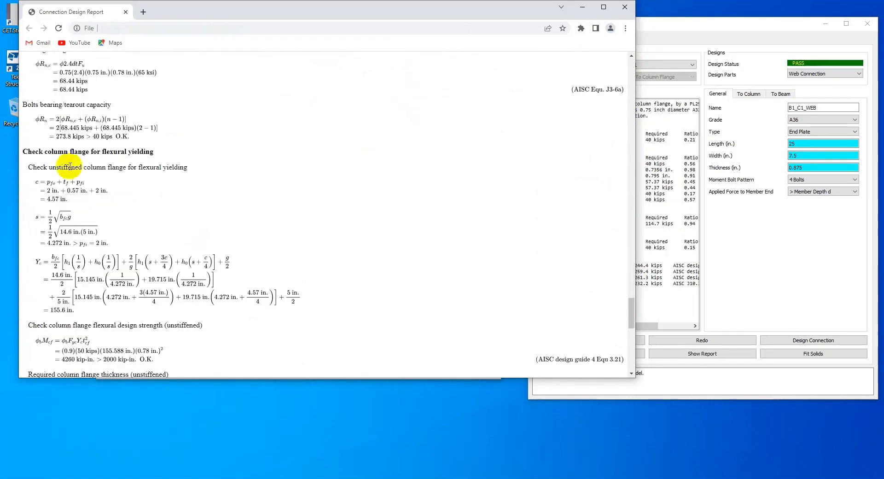